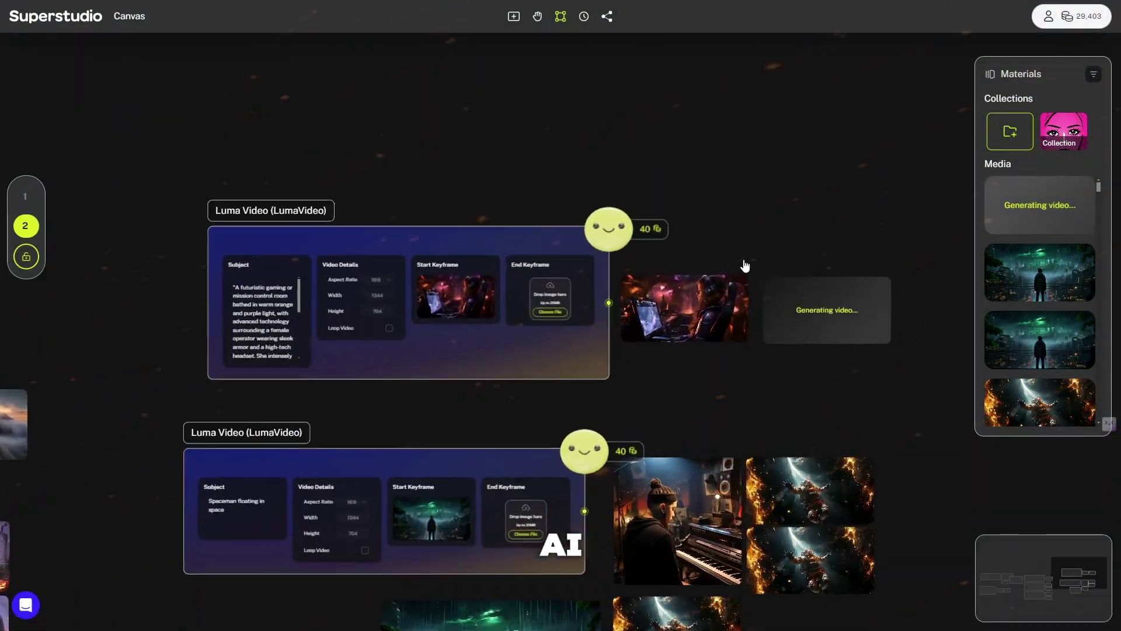
Examine the Luma Video node for the futuristic gaming room, including its subject prompt, video details, keyframes and generated results
{"action": "scroll", "coordinate": [745, 266], "scroll_direction": "up", "scroll_amount": 2}
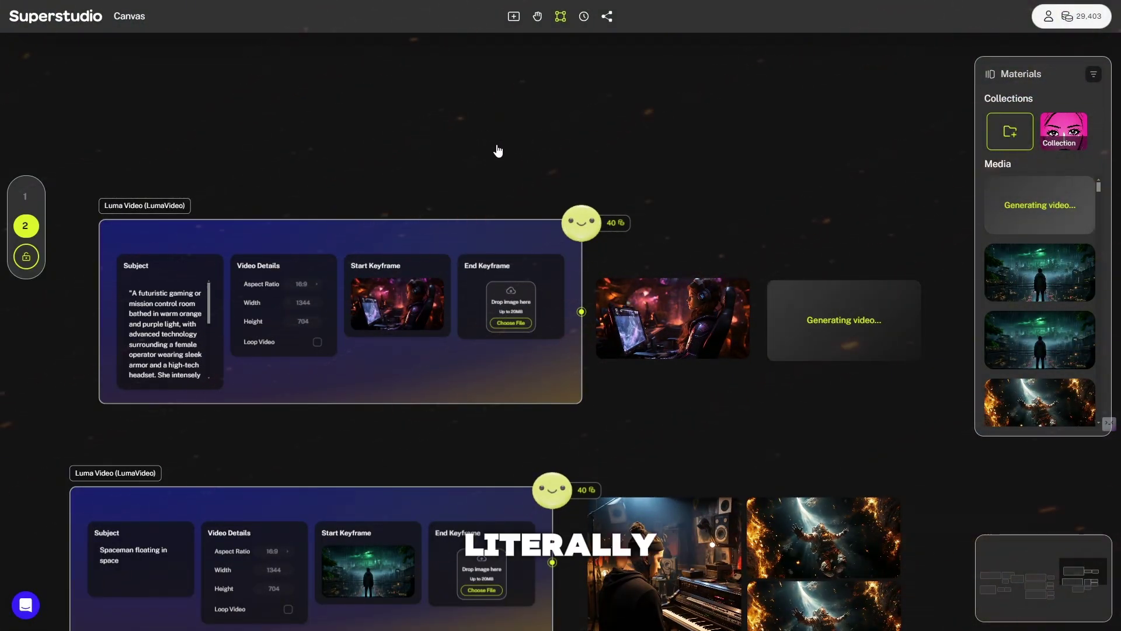
{"action": "mouse_move", "coordinate": [476, 221]}
{"action": "scroll", "coordinate": [621, 441], "scroll_direction": "up", "scroll_amount": 2}
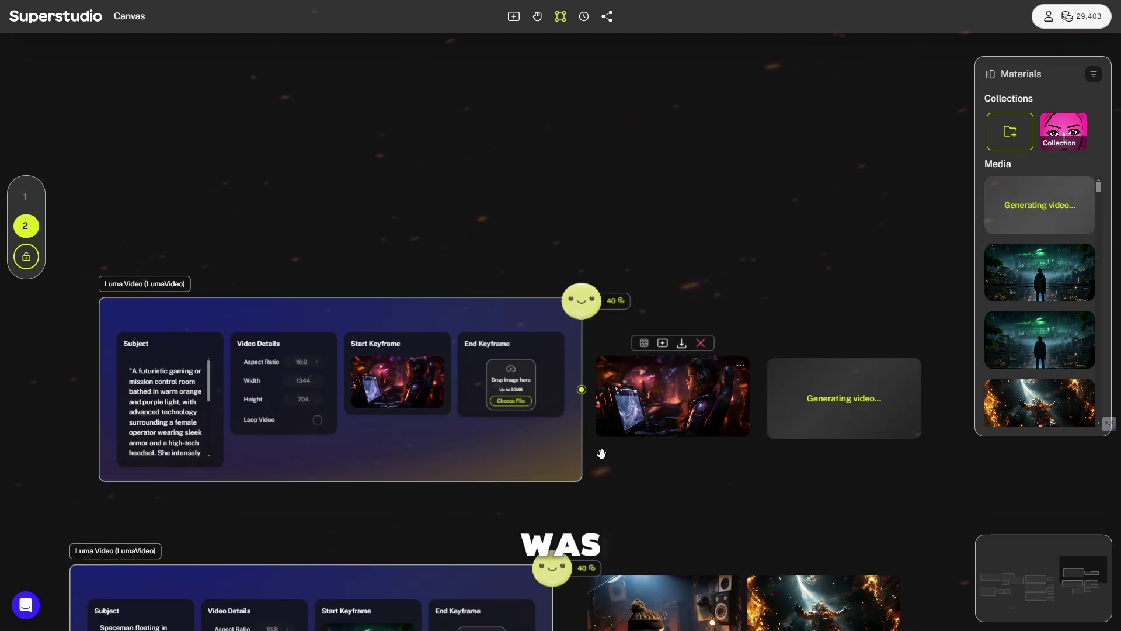
{"action": "scroll", "coordinate": [348, 379], "scroll_direction": "up", "scroll_amount": 5}
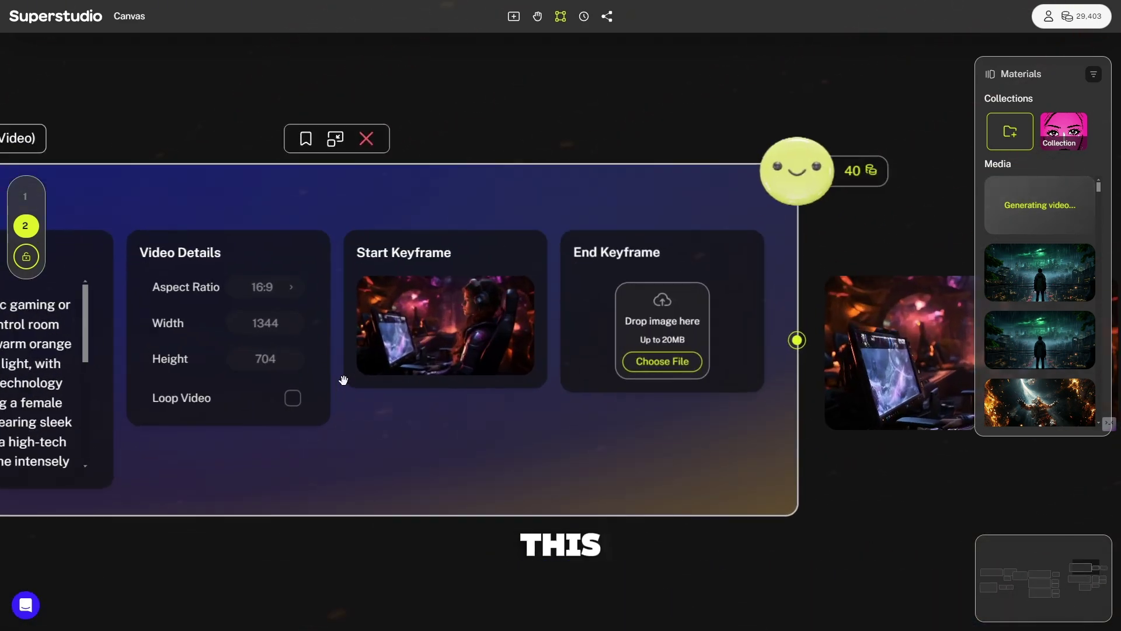
{"action": "scroll", "coordinate": [391, 388], "scroll_direction": "down", "scroll_amount": 2}
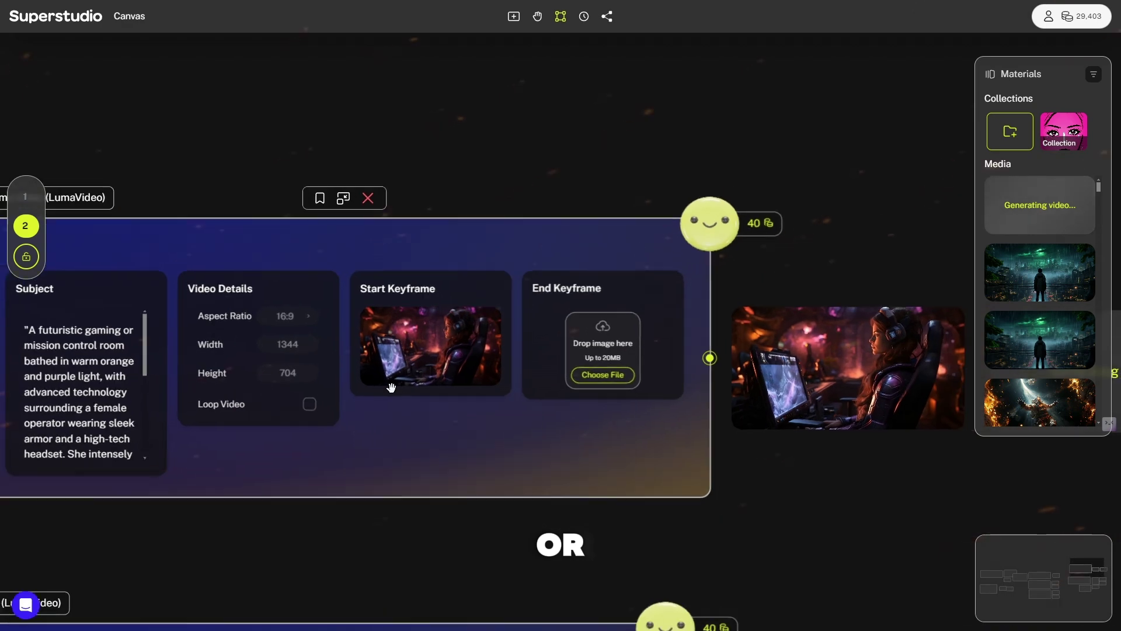
{"action": "scroll", "coordinate": [391, 387], "scroll_direction": "up", "scroll_amount": 5}
{"action": "scroll", "coordinate": [393, 390], "scroll_direction": "down", "scroll_amount": 1}
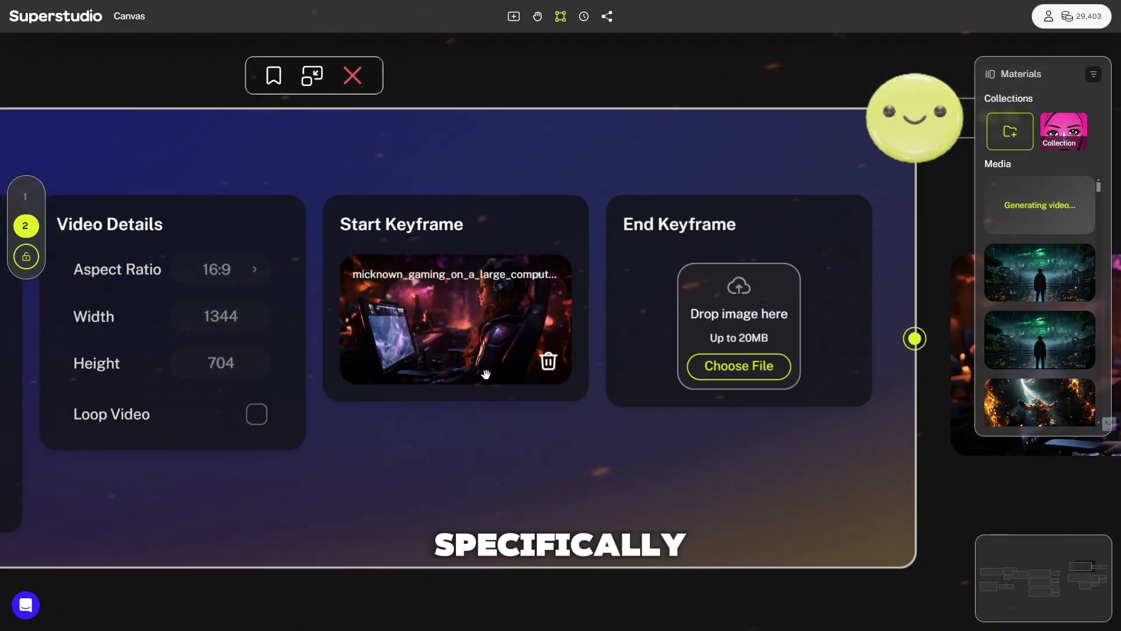
{"action": "scroll", "coordinate": [400, 464], "scroll_direction": "down", "scroll_amount": 3}
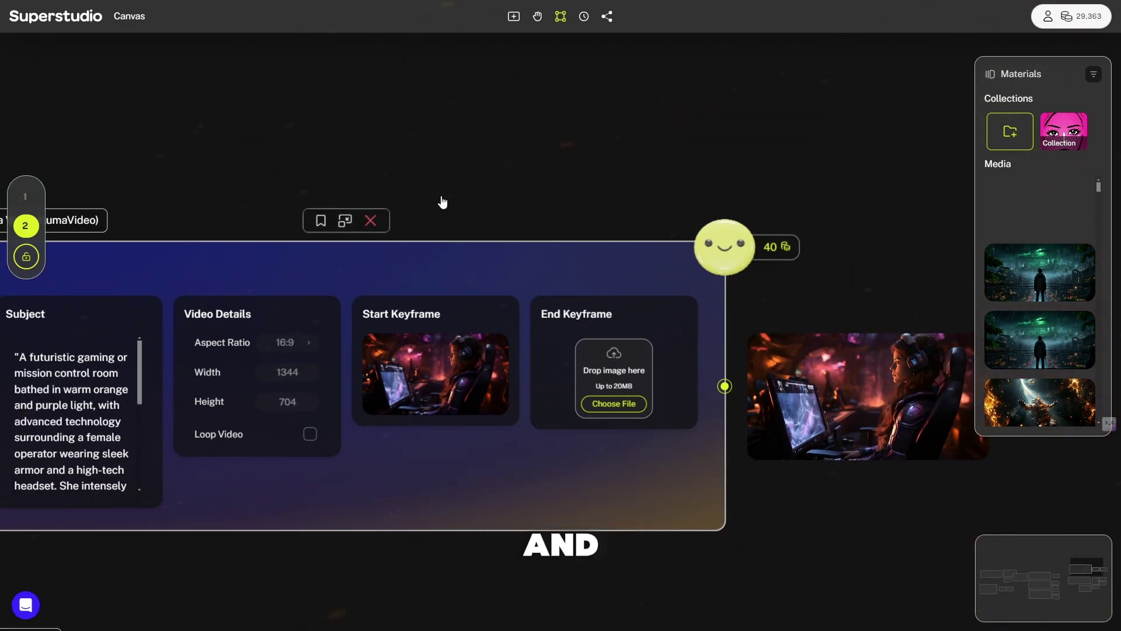
{"action": "scroll", "coordinate": [450, 181], "scroll_direction": "down", "scroll_amount": 2}
{"action": "left_click_drag", "start_coordinate": [504, 142], "coordinate": [370, 58]}
{"action": "scroll", "coordinate": [196, 103], "scroll_direction": "up", "scroll_amount": 1}
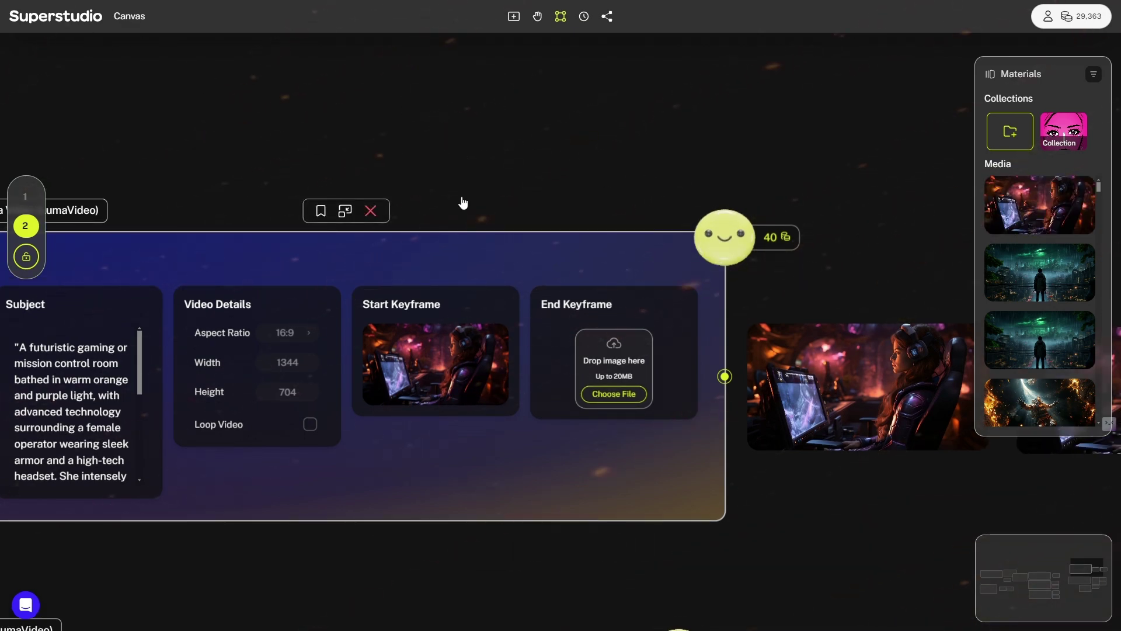
{"action": "left_click_drag", "start_coordinate": [228, 70], "coordinate": [573, 70]}
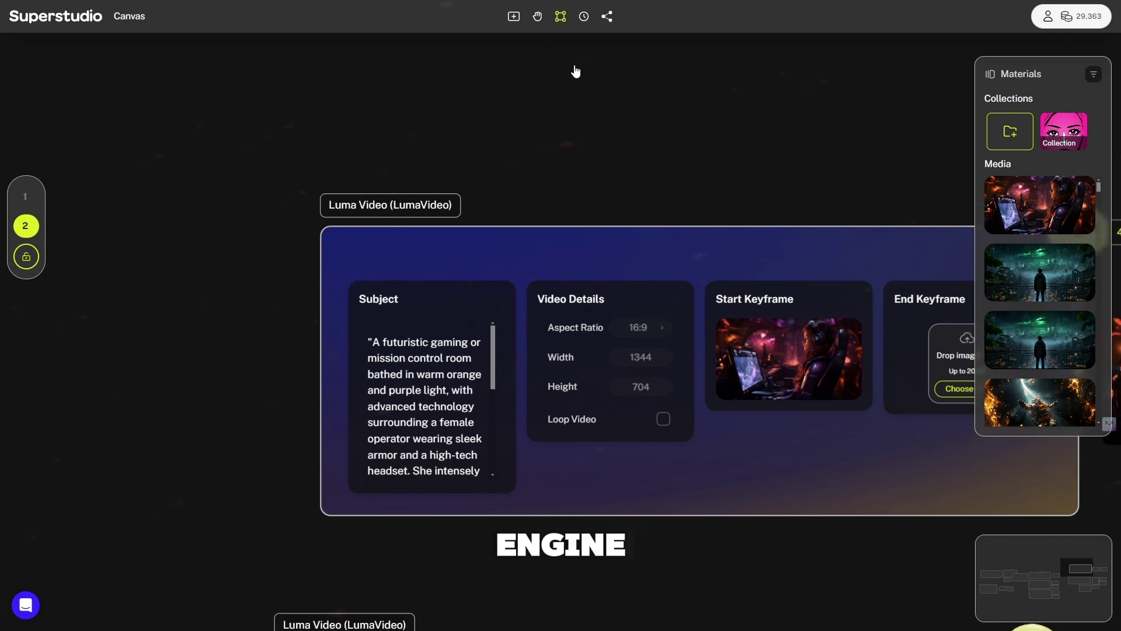
{"action": "left_click_drag", "start_coordinate": [667, 169], "coordinate": [2, 109]}
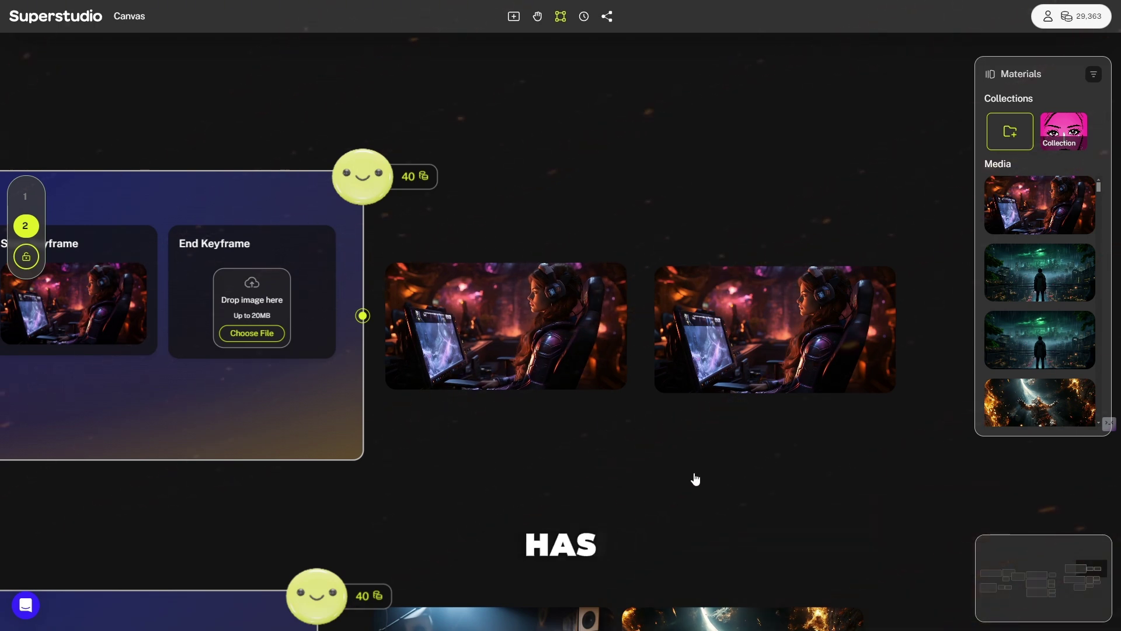
{"action": "scroll", "coordinate": [696, 480], "scroll_direction": "up", "scroll_amount": 1}
{"action": "scroll", "coordinate": [699, 485], "scroll_direction": "down", "scroll_amount": 1}
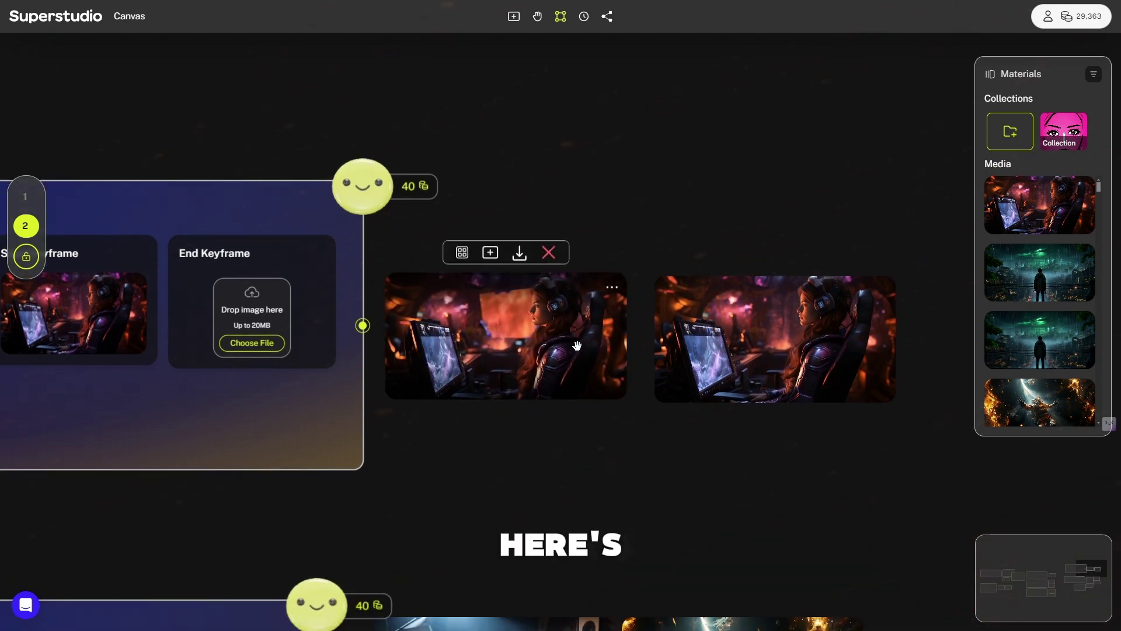
Enlarge both gaming-operator results next to the Luma Video node so they can be viewed side by side
{"action": "left_click_drag", "start_coordinate": [501, 402], "coordinate": [562, 541]}
{"action": "left_click", "coordinate": [732, 349]}
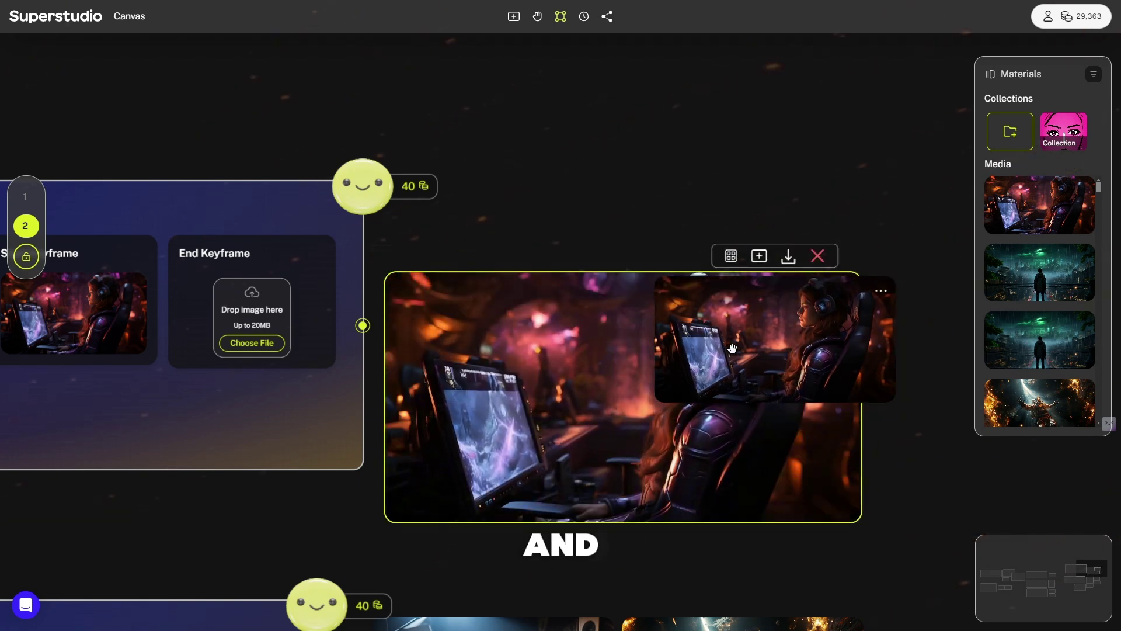
{"action": "left_click", "coordinate": [766, 371]}
{"action": "left_click_drag", "start_coordinate": [764, 404], "coordinate": [770, 563]}
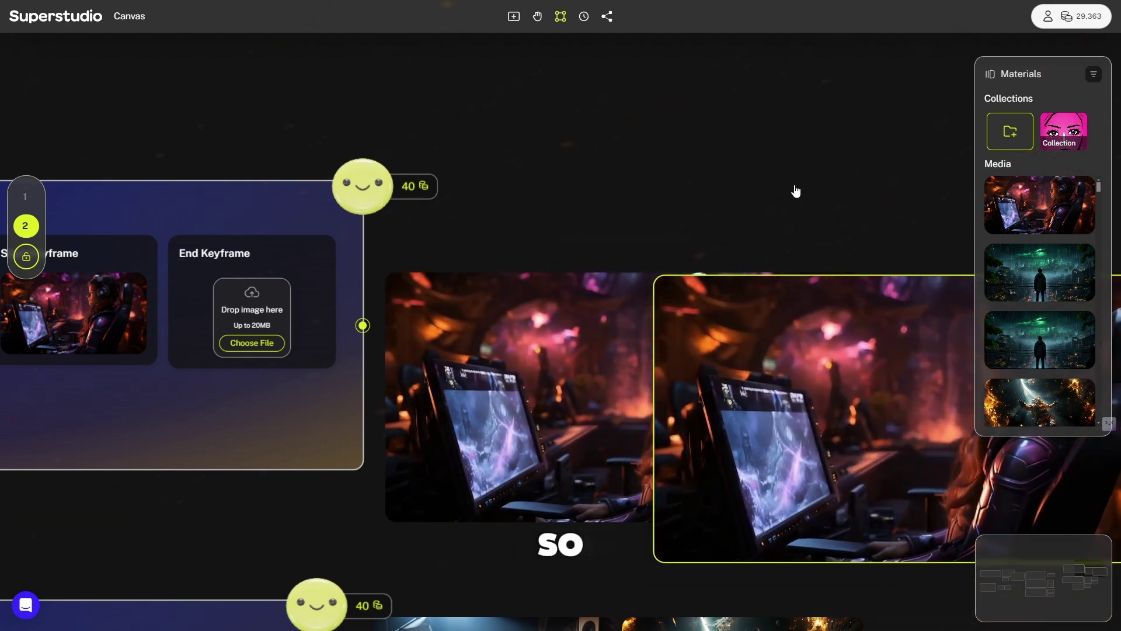
{"action": "left_click", "coordinate": [790, 188]}
{"action": "left_click_drag", "start_coordinate": [714, 143], "coordinate": [349, 52]}
{"action": "mouse_move", "coordinate": [406, 291]}
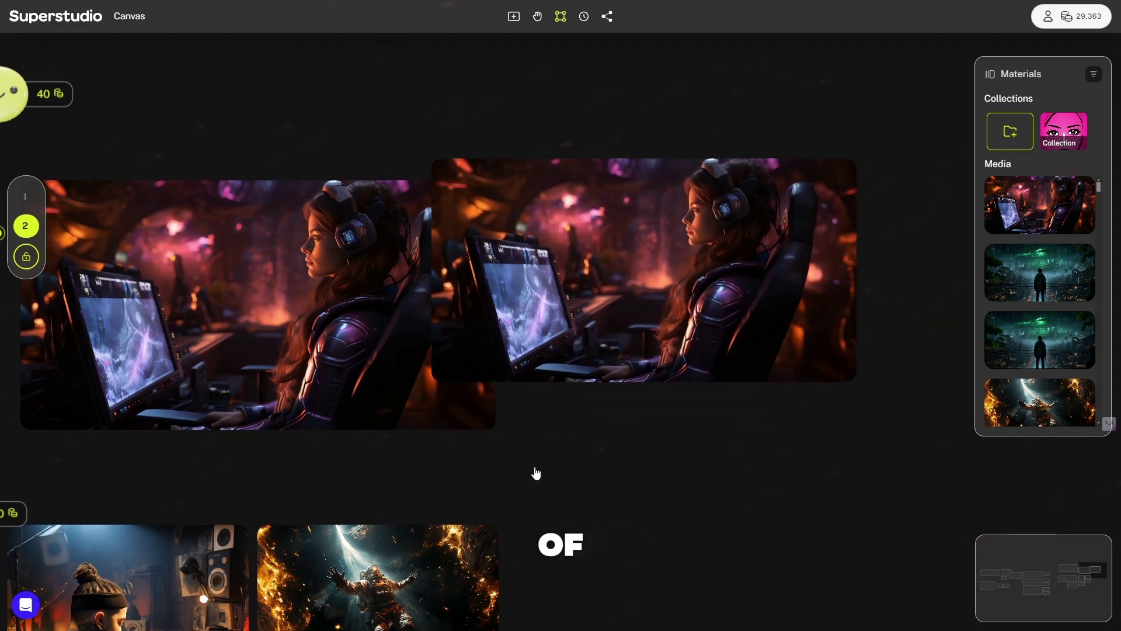
Enlarge the video of the keyboard player in the studio for a closer look and shrink it back
{"action": "left_click_drag", "start_coordinate": [533, 471], "coordinate": [787, 177]}
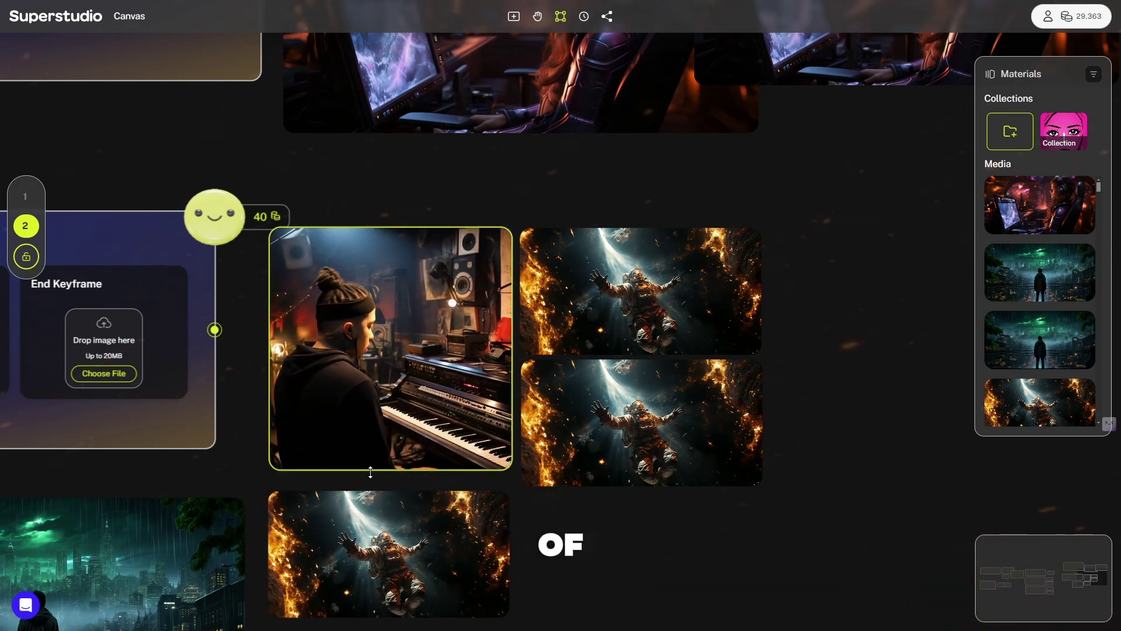
{"action": "left_click_drag", "start_coordinate": [370, 472], "coordinate": [401, 604]}
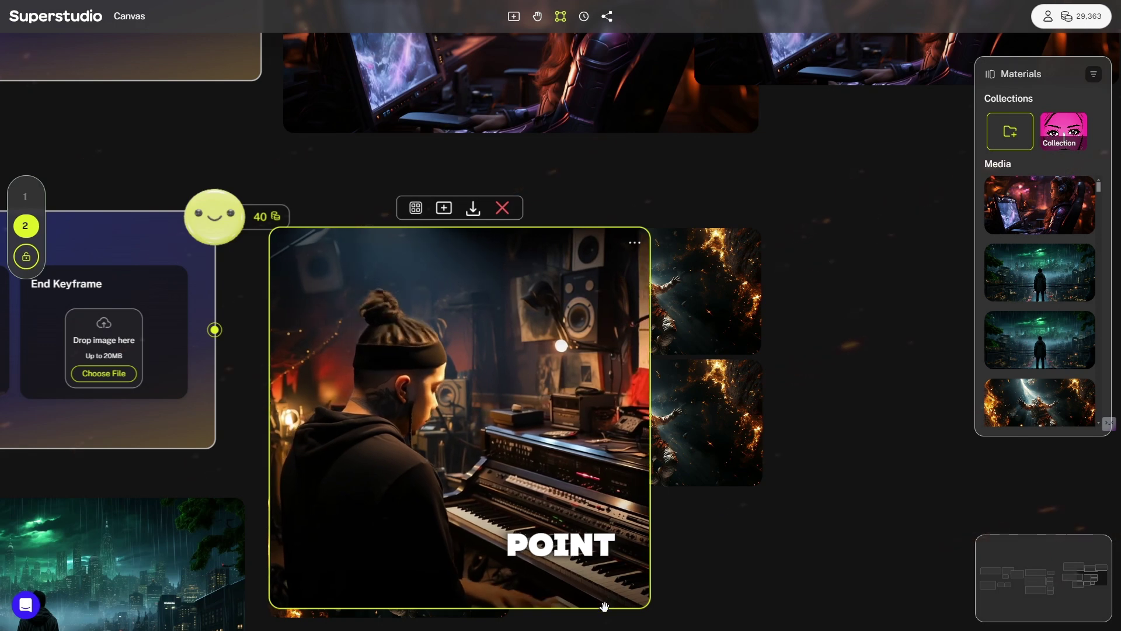
{"action": "left_click_drag", "start_coordinate": [602, 607], "coordinate": [508, 466]}
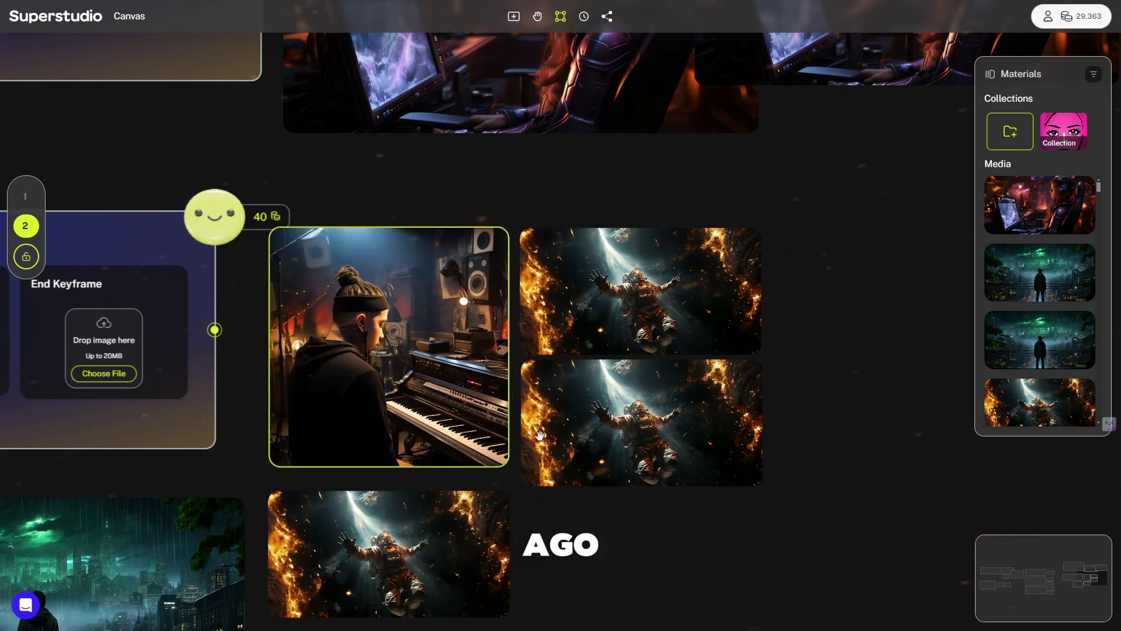
Enlarge the upper astronaut video beside the keyboard player to view its motion and shrink it back
{"action": "scroll", "coordinate": [652, 280], "scroll_direction": "up", "scroll_amount": 3}
{"action": "scroll", "coordinate": [655, 287], "scroll_direction": "down", "scroll_amount": 2}
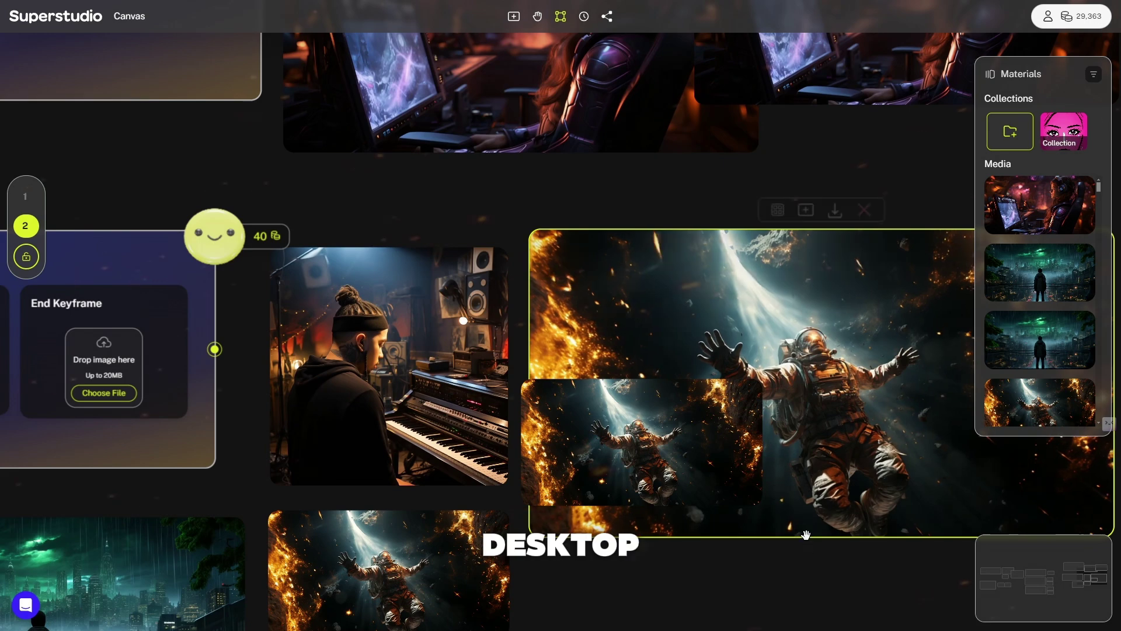
{"action": "left_click_drag", "start_coordinate": [806, 535], "coordinate": [749, 364]}
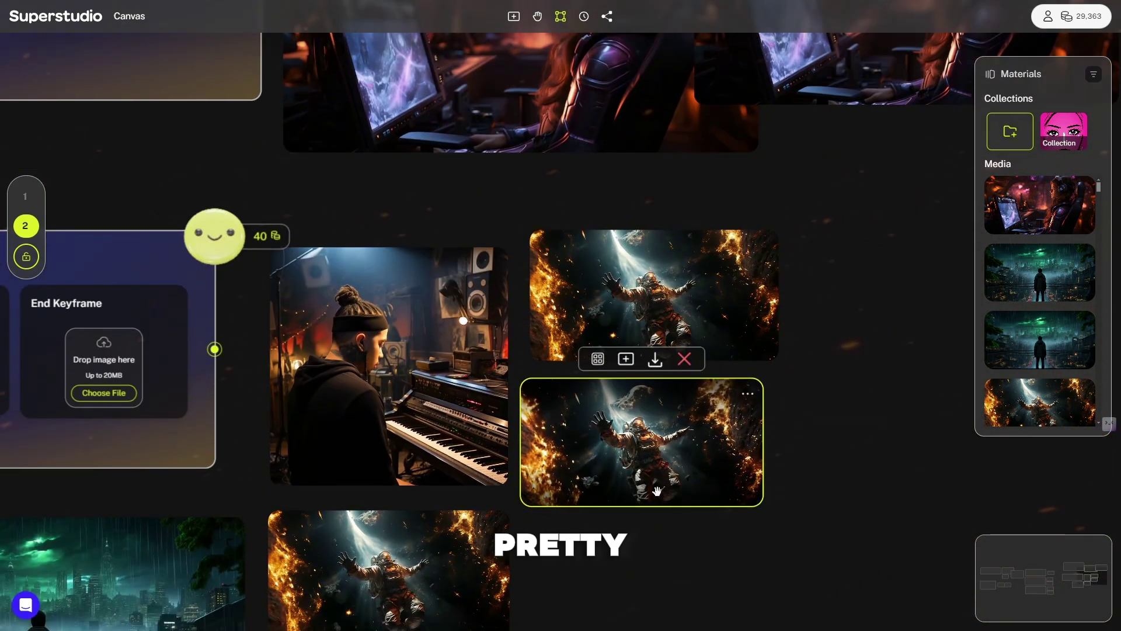
Enlarge the second astronaut video, directly below the first one, to view its motion and reduce it again
{"action": "left_click_drag", "start_coordinate": [641, 512], "coordinate": [716, 619]}
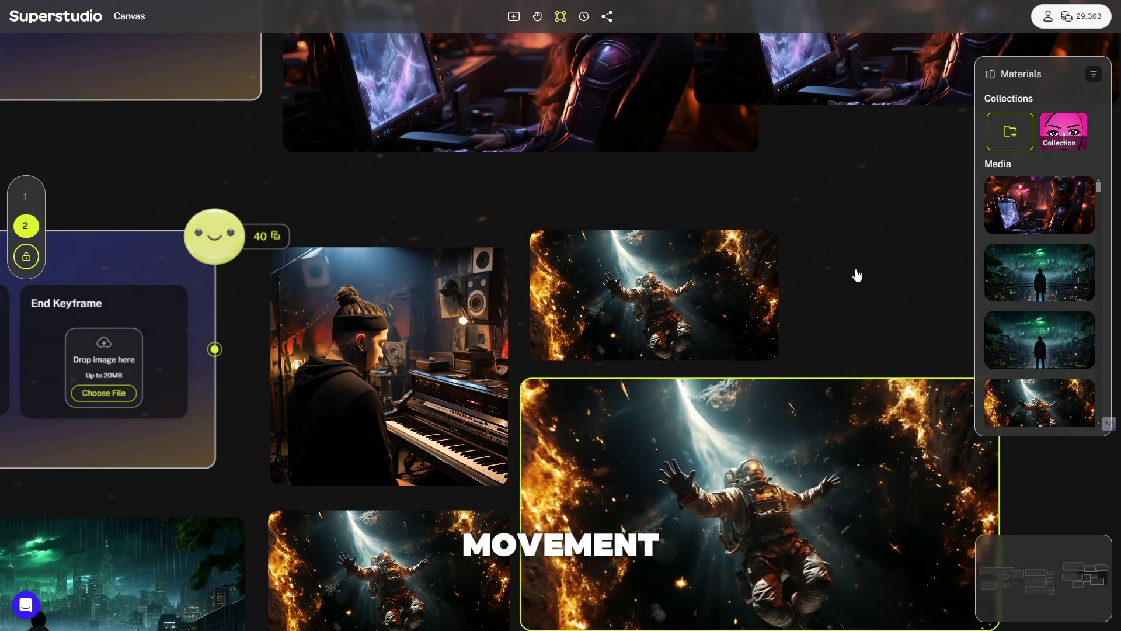
{"action": "scroll", "coordinate": [854, 247], "scroll_direction": "down", "scroll_amount": 3}
{"action": "scroll", "coordinate": [854, 246], "scroll_direction": "right", "scroll_amount": 1}
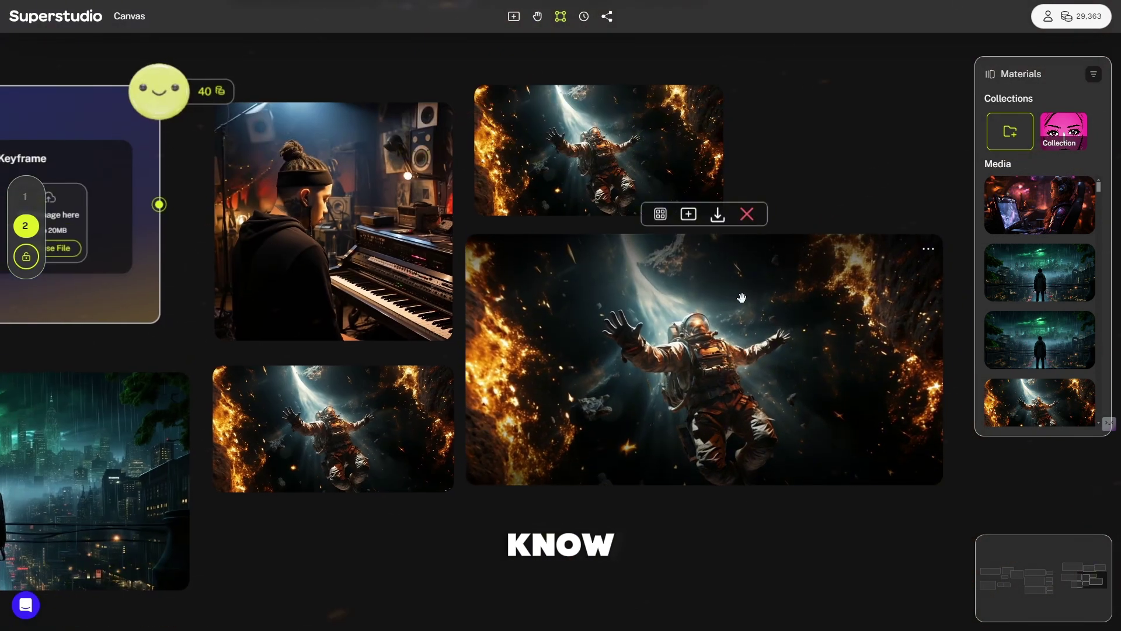
{"action": "left_click", "coordinate": [725, 486]}
{"action": "left_click_drag", "start_coordinate": [726, 486], "coordinate": [589, 373]}
Enlarge the astronaut video below the keyboard player to roughly twice its size
{"action": "left_click", "coordinate": [360, 422]}
{"action": "scroll", "coordinate": [360, 422], "scroll_direction": "up", "scroll_amount": 1}
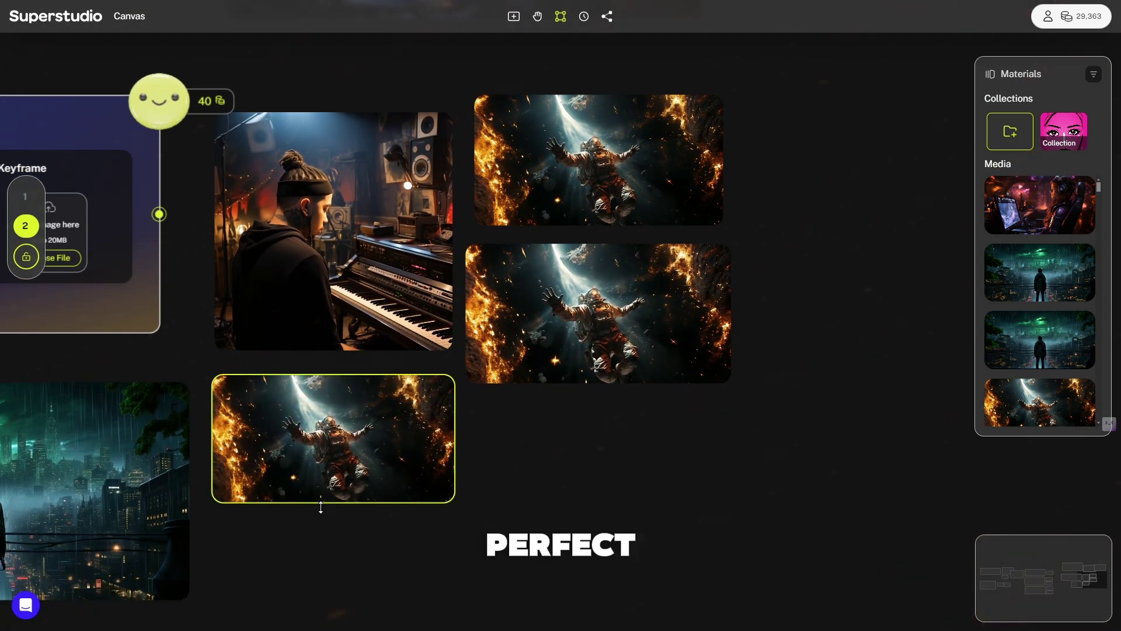
{"action": "left_click_drag", "start_coordinate": [320, 589], "coordinate": [324, 626]}
{"action": "scroll", "coordinate": [514, 374], "scroll_direction": "down", "scroll_amount": 1}
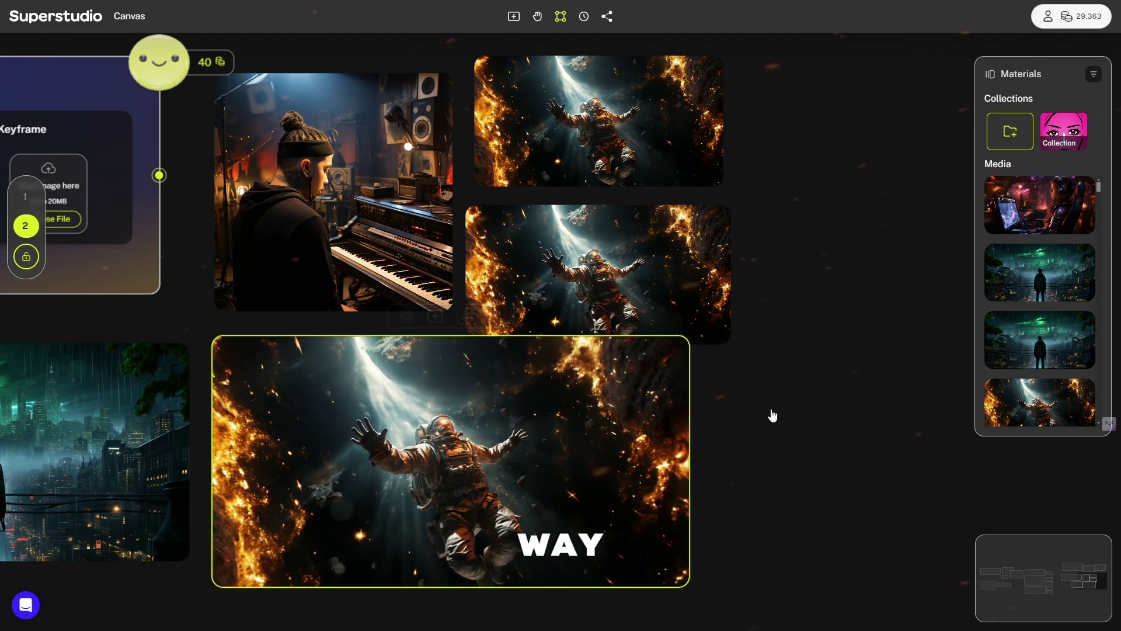
Enlarge the rainy green city video below the spaceman node for inspection and reduce it to a moderate size
{"action": "left_click_drag", "start_coordinate": [748, 423], "coordinate": [1066, 321]}
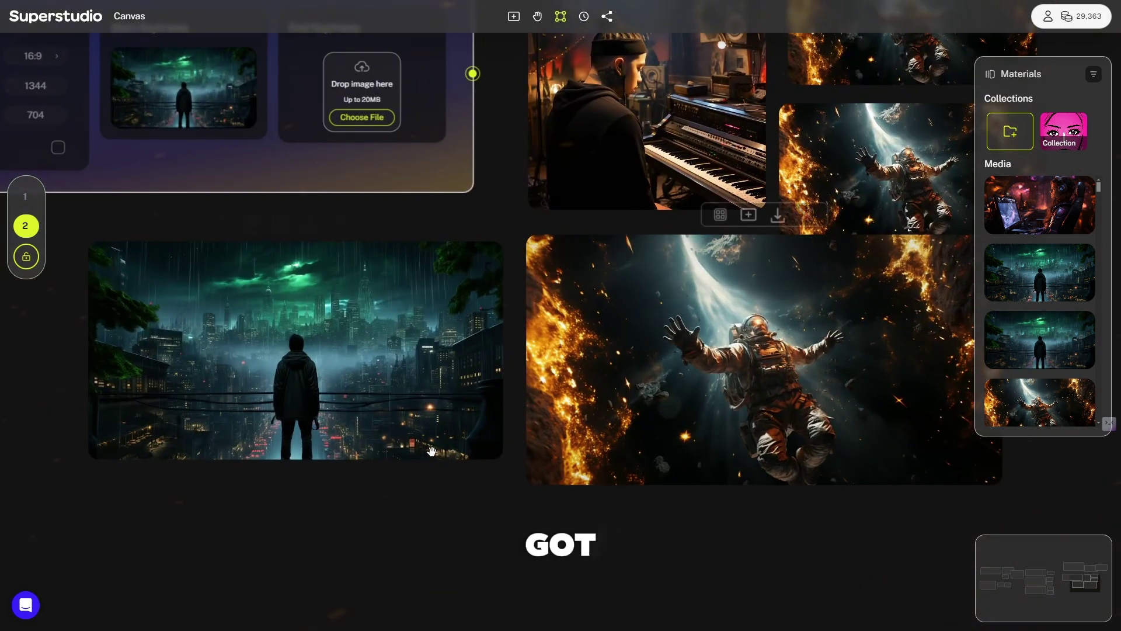
{"action": "left_click_drag", "start_coordinate": [371, 507], "coordinate": [574, 496]}
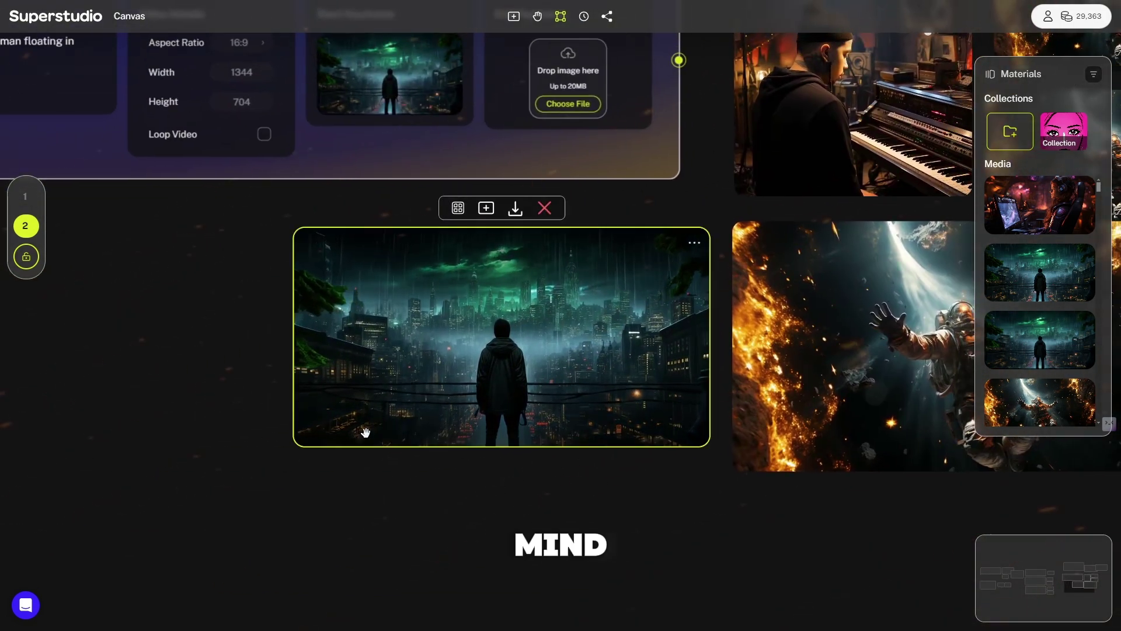
{"action": "left_click_drag", "start_coordinate": [368, 451], "coordinate": [425, 614]}
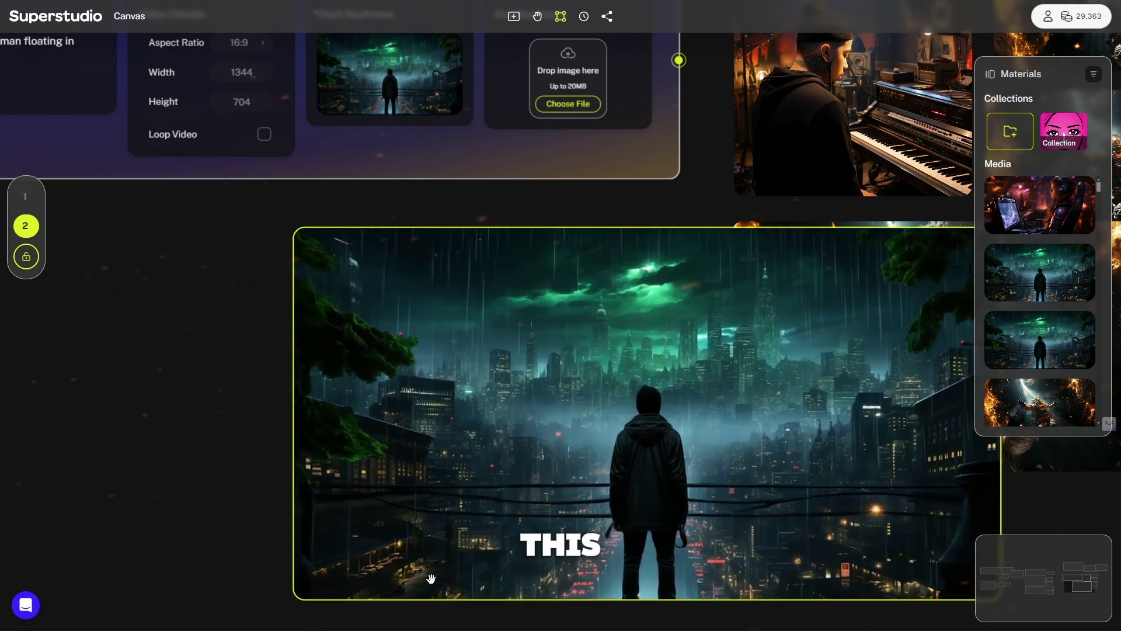
{"action": "mouse_move", "coordinate": [463, 501]}
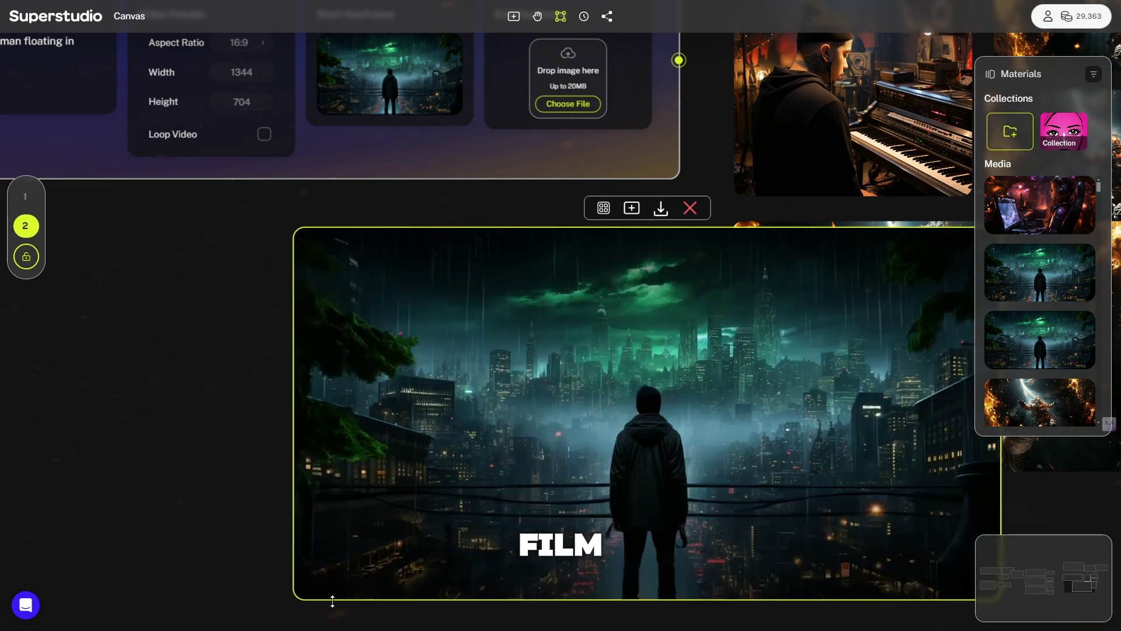
{"action": "left_click_drag", "start_coordinate": [327, 596], "coordinate": [336, 367]}
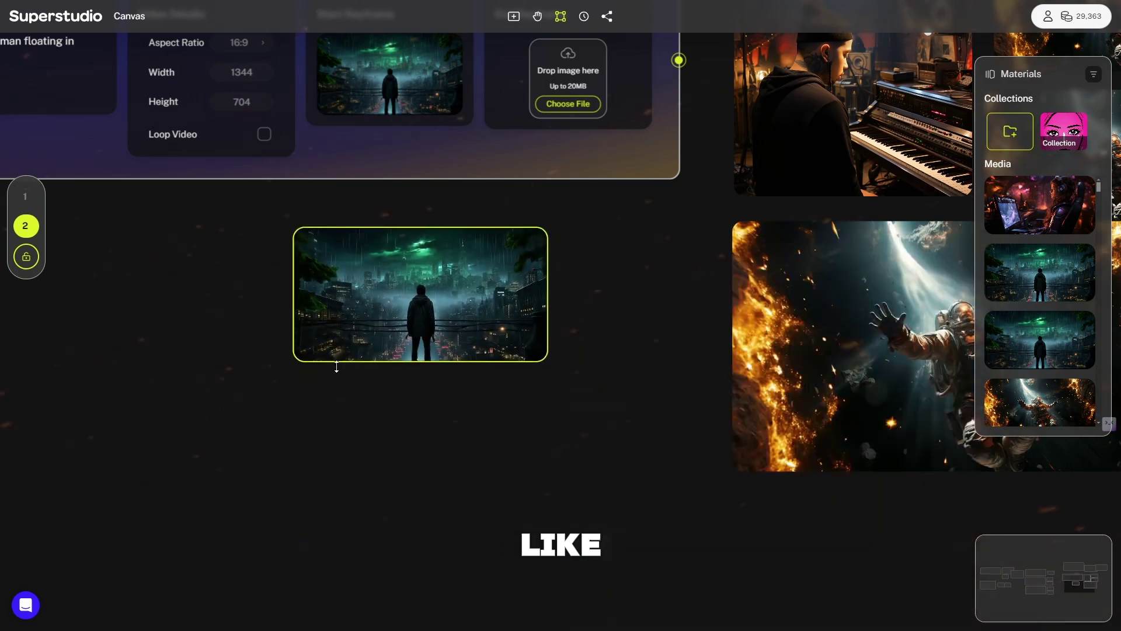
{"action": "scroll", "coordinate": [209, 419], "scroll_direction": "up", "scroll_amount": 2}
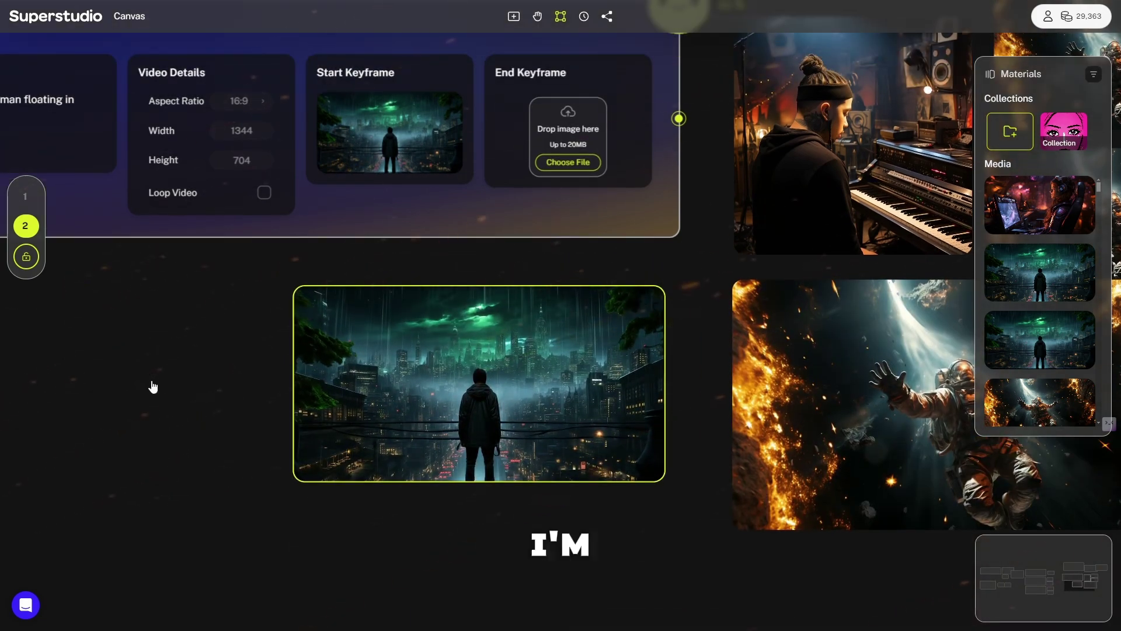
{"action": "scroll", "coordinate": [152, 386], "scroll_direction": "up", "scroll_amount": 2}
{"action": "scroll", "coordinate": [151, 387], "scroll_direction": "down", "scroll_amount": 4}
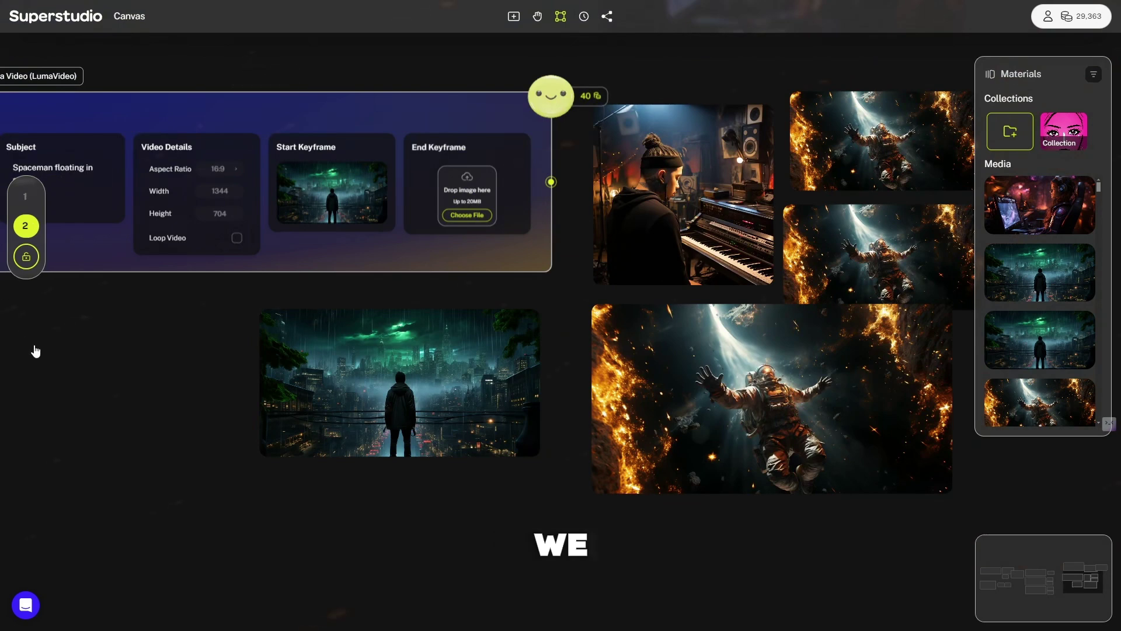
Enlarge the misty mountain peak video to view it closely and shrink it back to a small size
{"action": "left_click_drag", "start_coordinate": [33, 350], "coordinate": [639, 566]}
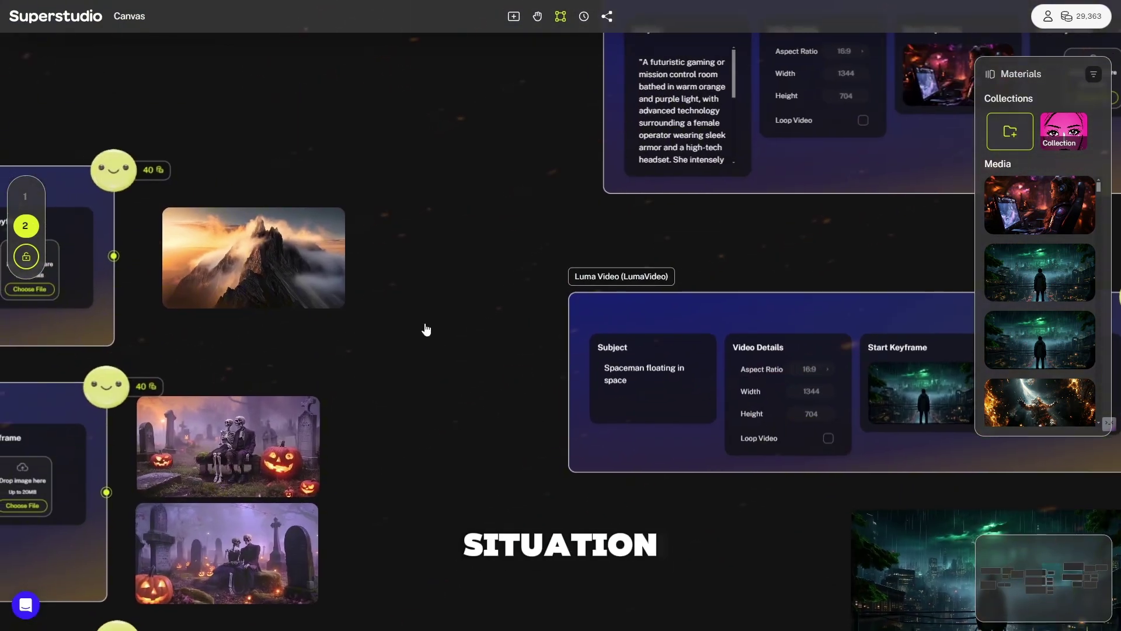
{"action": "left_click_drag", "start_coordinate": [193, 310], "coordinate": [193, 588]}
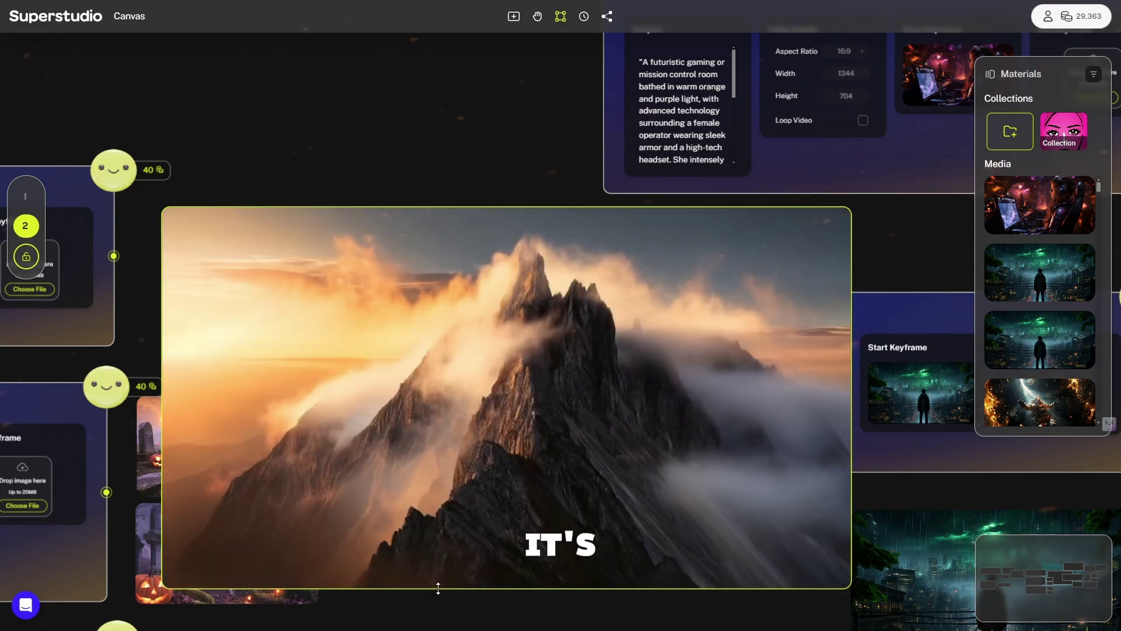
{"action": "left_click_drag", "start_coordinate": [438, 588], "coordinate": [282, 324]}
Move the upper Halloween skeleton video slightly closer to the mountain video and enlarge it
{"action": "scroll", "coordinate": [176, 410], "scroll_direction": "up", "scroll_amount": 6}
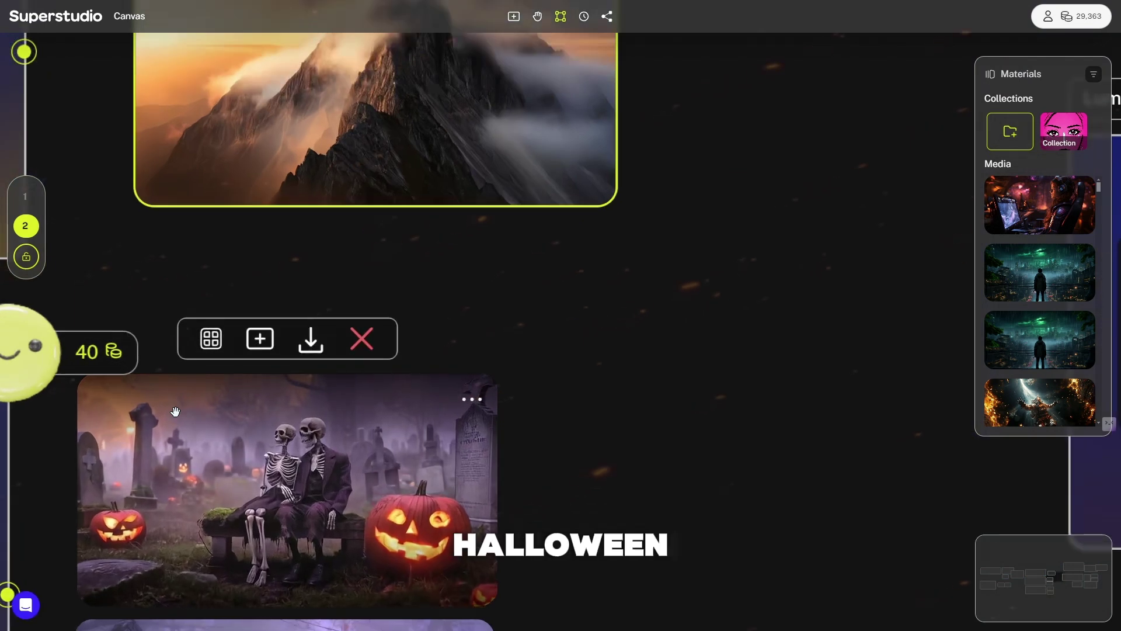
{"action": "left_click", "coordinate": [176, 412]}
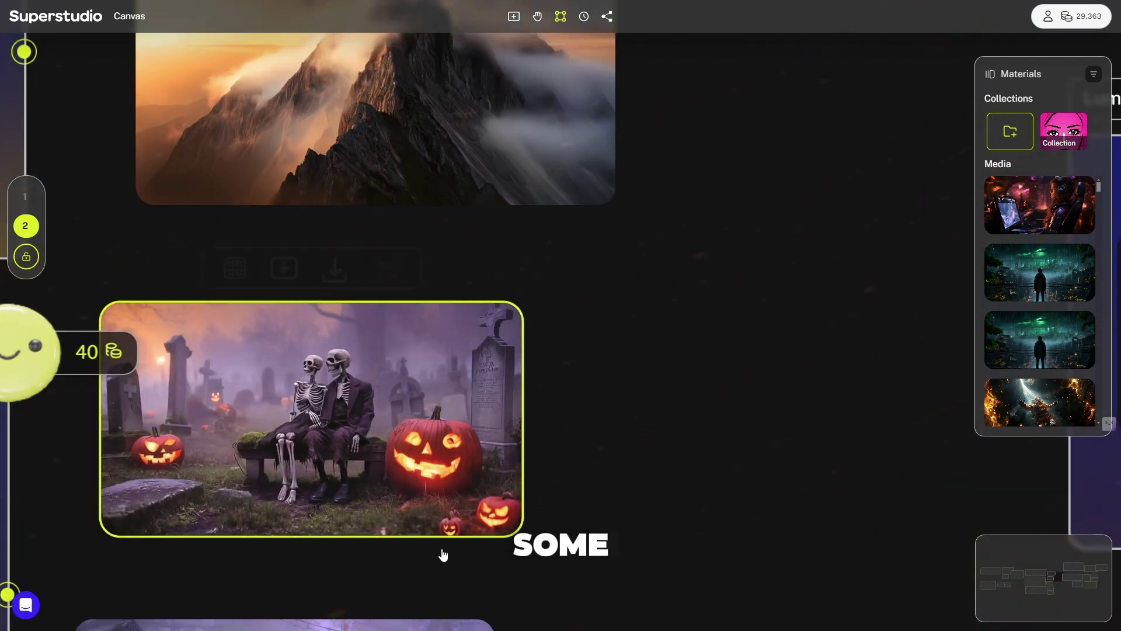
{"action": "left_click_drag", "start_coordinate": [433, 535], "coordinate": [444, 628]}
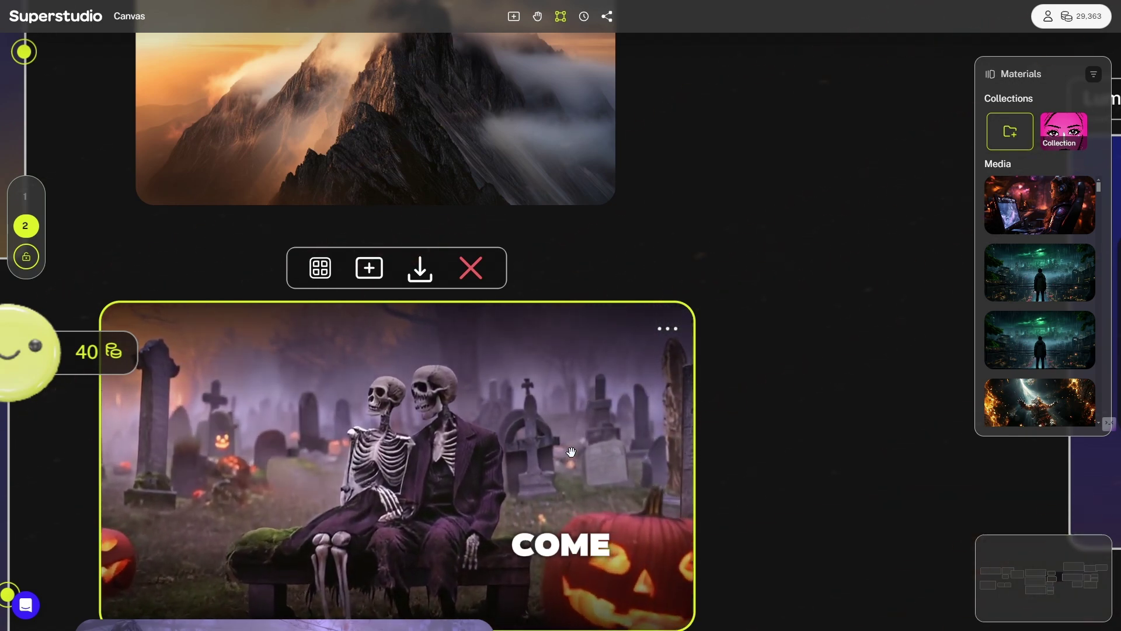
{"action": "scroll", "coordinate": [571, 451], "scroll_direction": "down", "scroll_amount": 3}
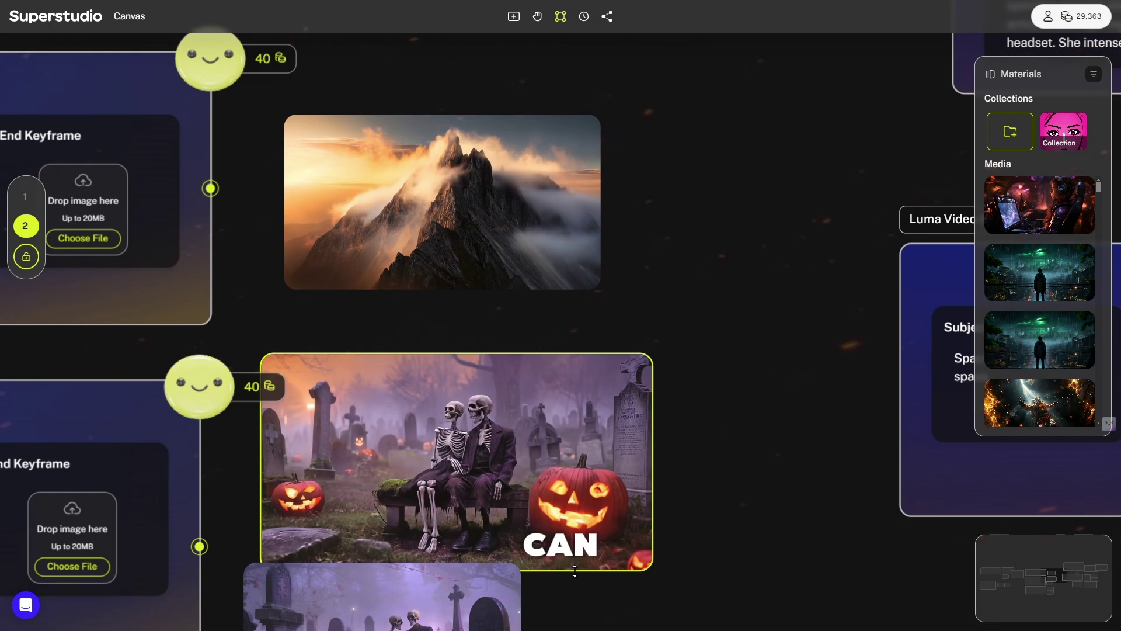
Shrink the upper Halloween skeleton video and enlarge the skeleton video below it for a close look
{"action": "left_click_drag", "start_coordinate": [589, 522], "coordinate": [621, 401]}
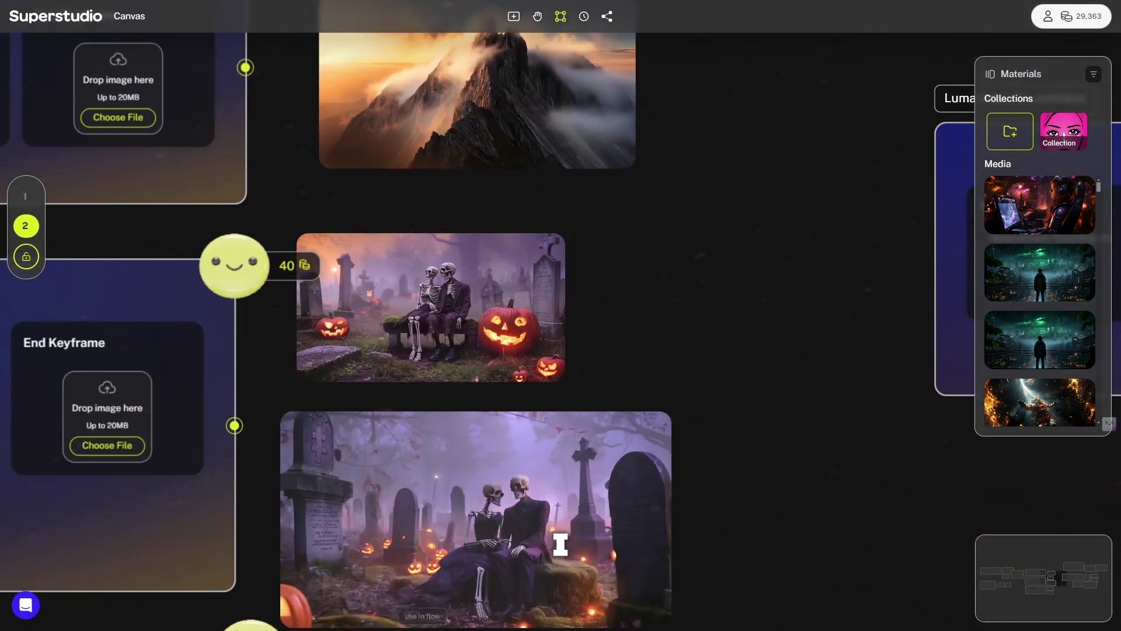
{"action": "scroll", "coordinate": [431, 533], "scroll_direction": "up", "scroll_amount": 3}
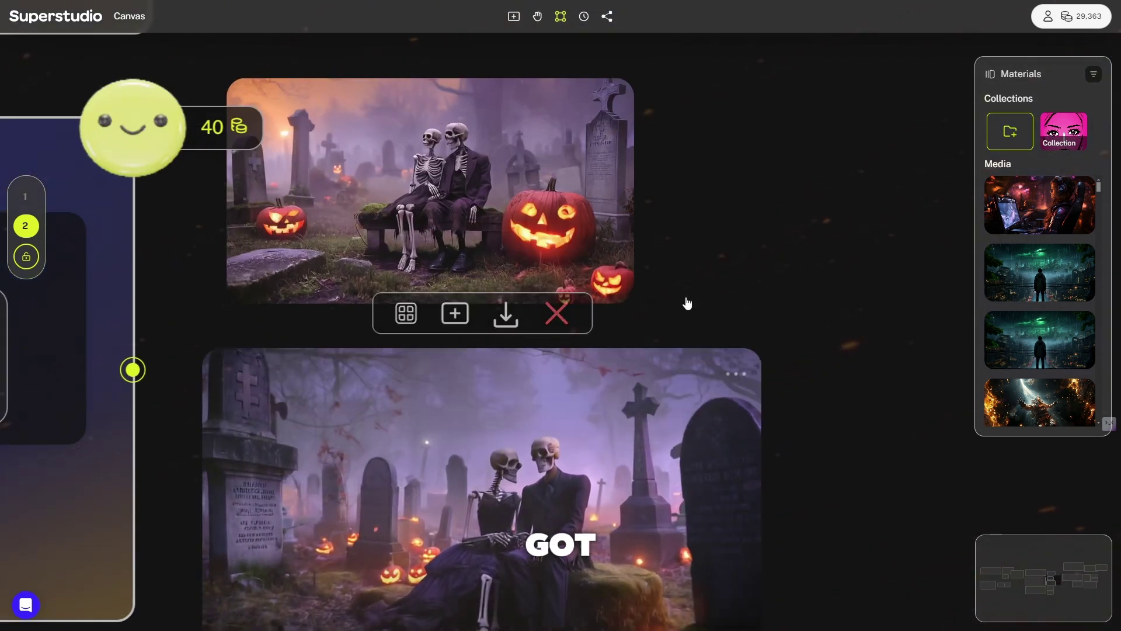
{"action": "left_click_drag", "start_coordinate": [704, 281], "coordinate": [737, 226]}
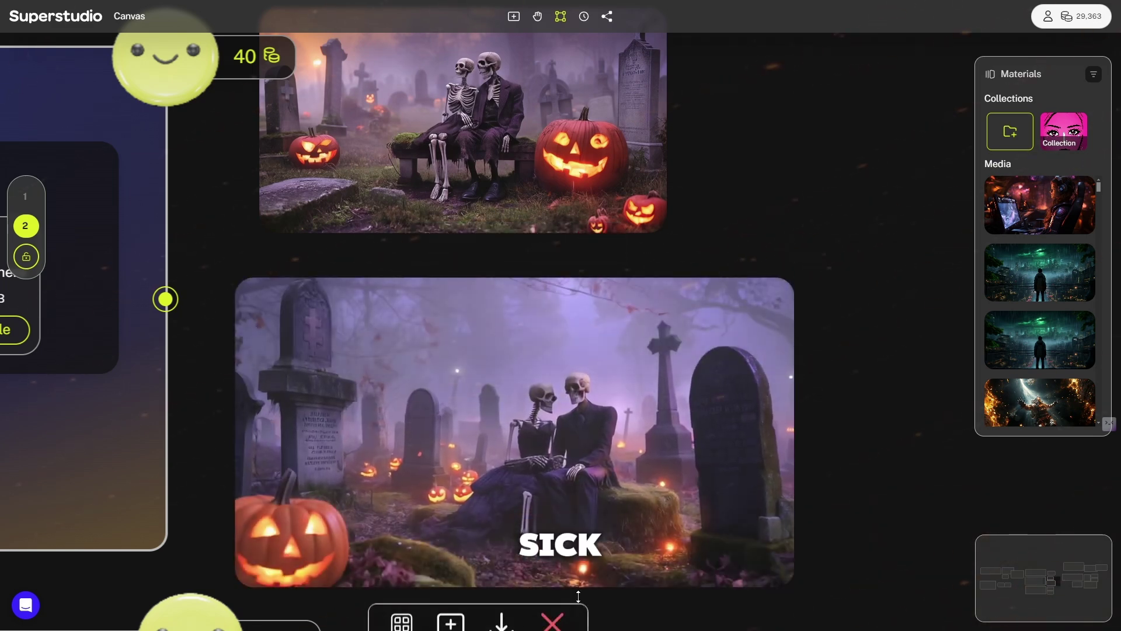
Preview the realistic and the animated bathtub videos beside the lowest Luma Video node
{"action": "left_click_drag", "start_coordinate": [578, 596], "coordinate": [841, 48]}
{"action": "scroll", "coordinate": [703, 535], "scroll_direction": "down", "scroll_amount": 3}
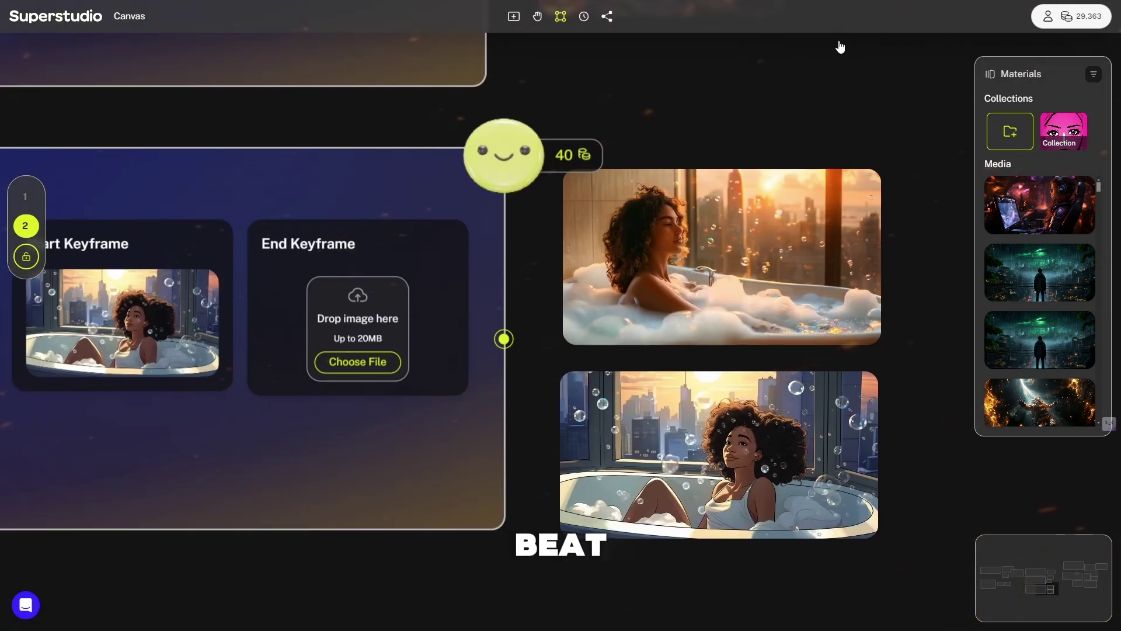
{"action": "left_click_drag", "start_coordinate": [930, 238], "coordinate": [846, 238]}
{"action": "scroll", "coordinate": [845, 220], "scroll_direction": "up", "scroll_amount": 2}
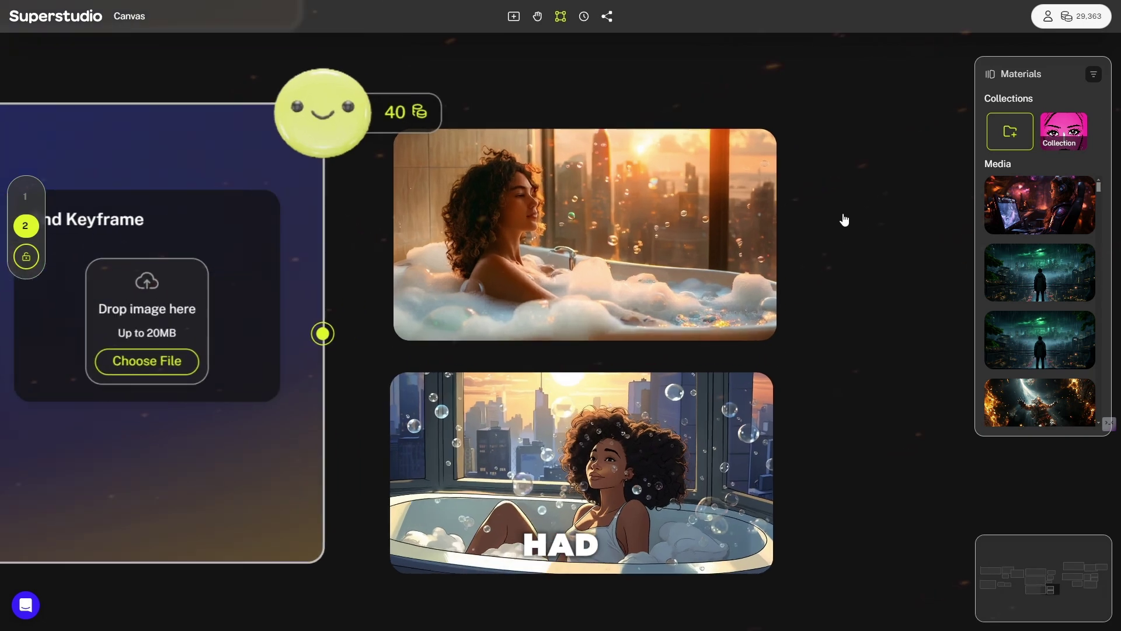
{"action": "mouse_move", "coordinate": [637, 232]}
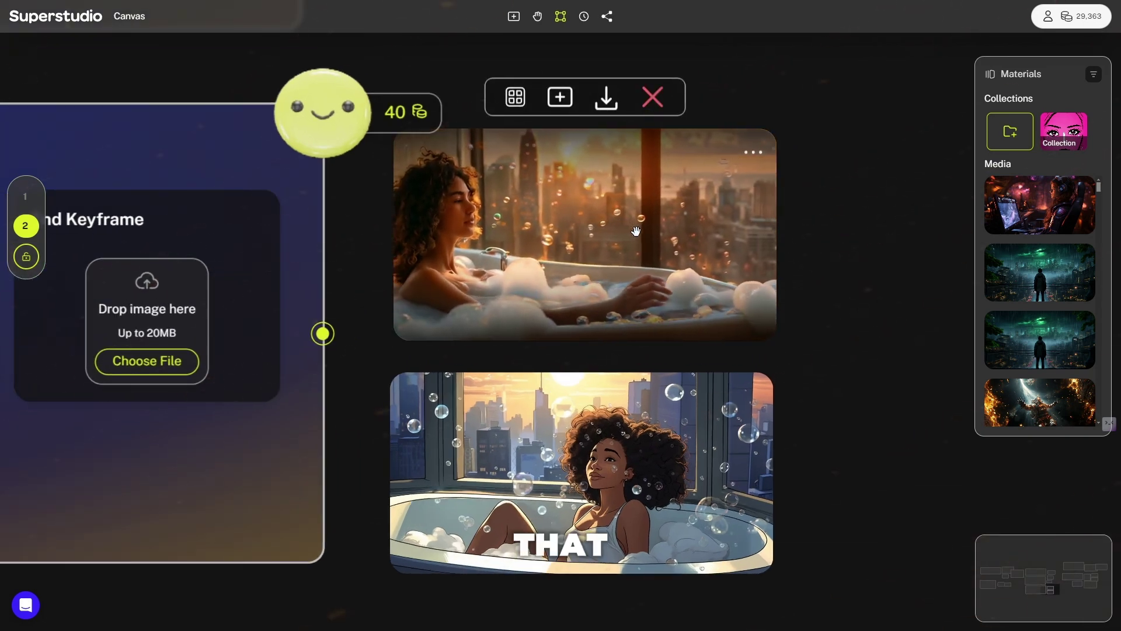
{"action": "mouse_move", "coordinate": [675, 506]}
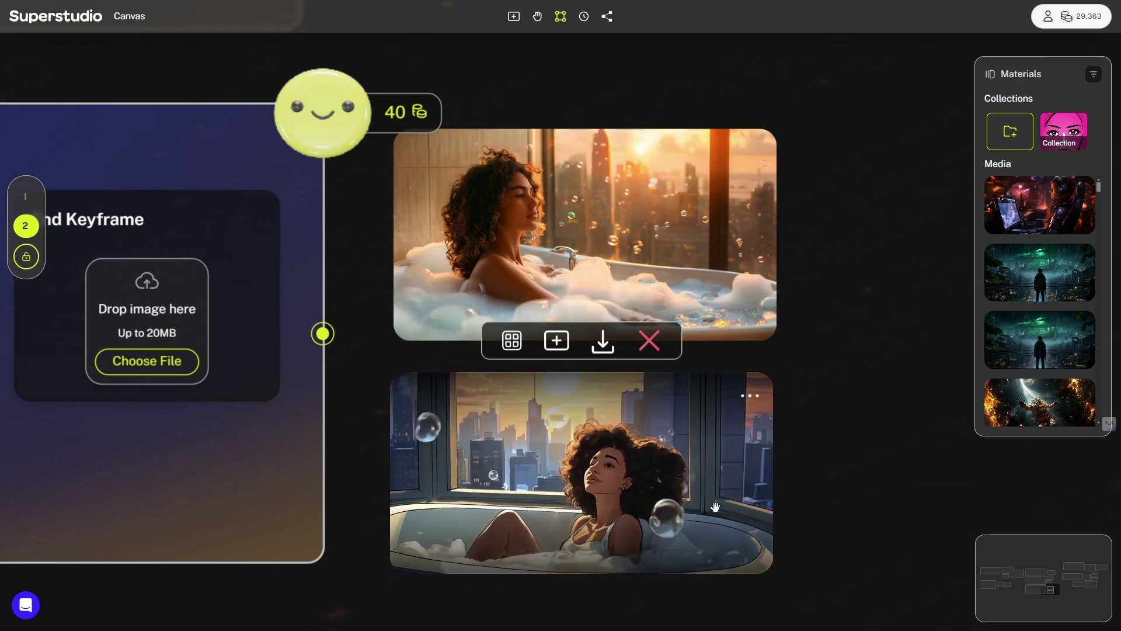
{"action": "mouse_move", "coordinate": [507, 244]}
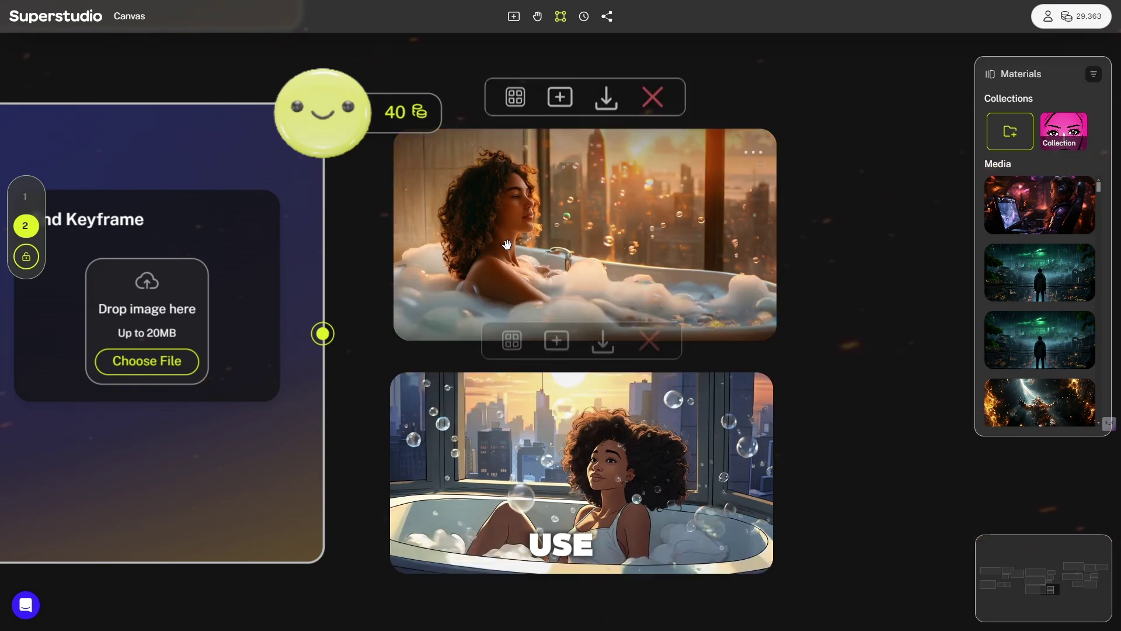
{"action": "mouse_move", "coordinate": [762, 479]}
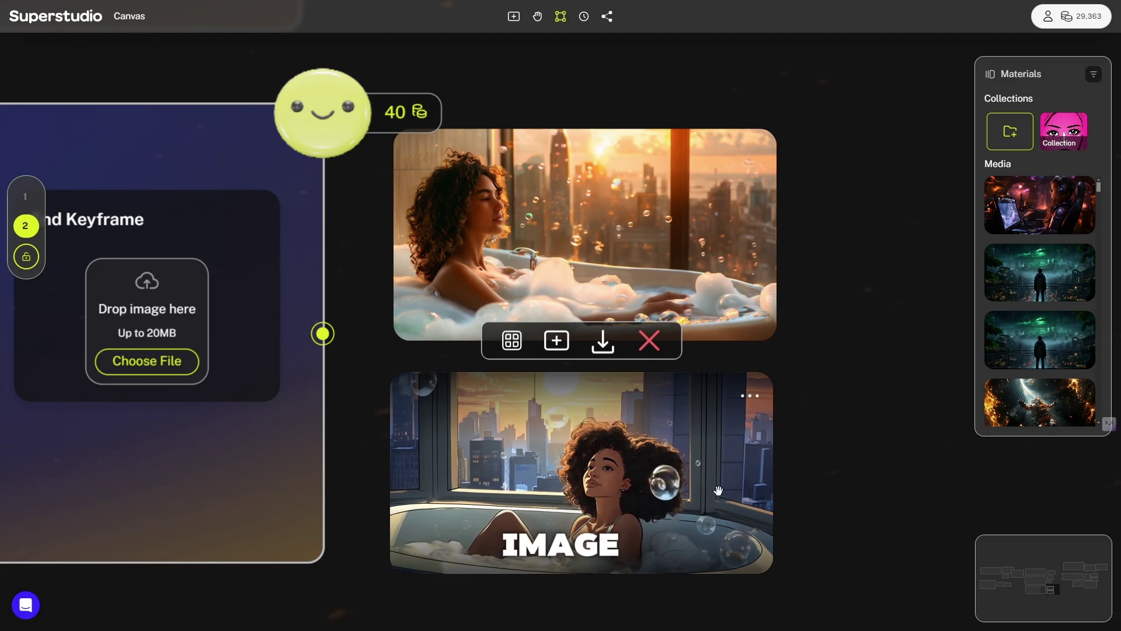
Examine the bathtub node's subject prompt, video details and start keyframe, and compare them with its animated result
{"action": "left_click_drag", "start_coordinate": [370, 516], "coordinate": [860, 305]}
{"action": "left_click_drag", "start_coordinate": [238, 400], "coordinate": [747, 562]}
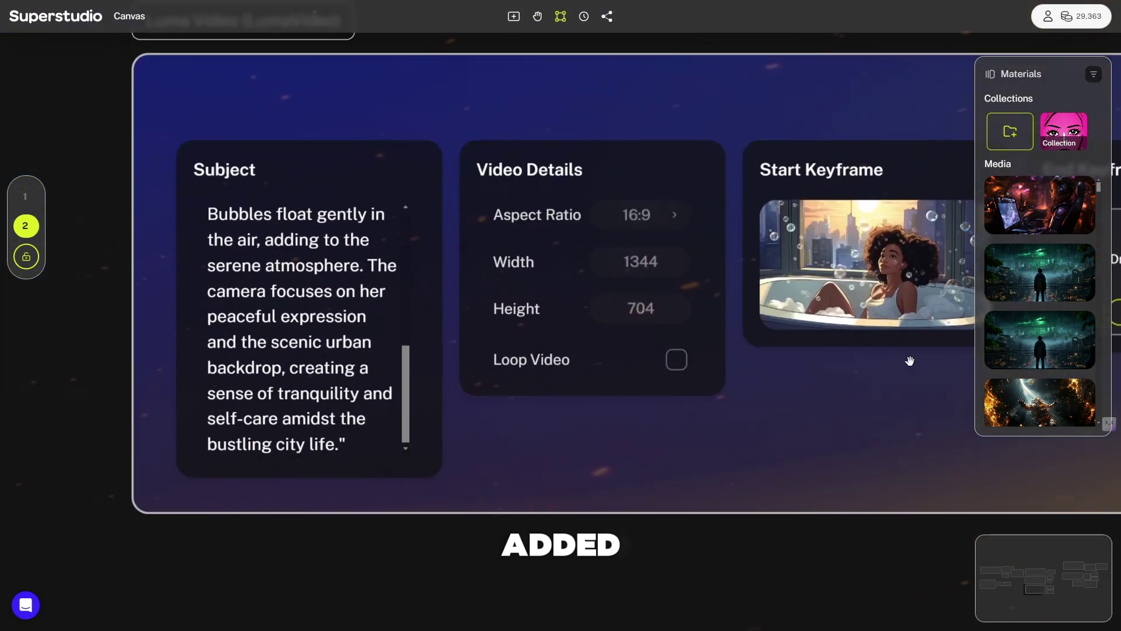
{"action": "left_click_drag", "start_coordinate": [429, 623], "coordinate": [1, 400]}
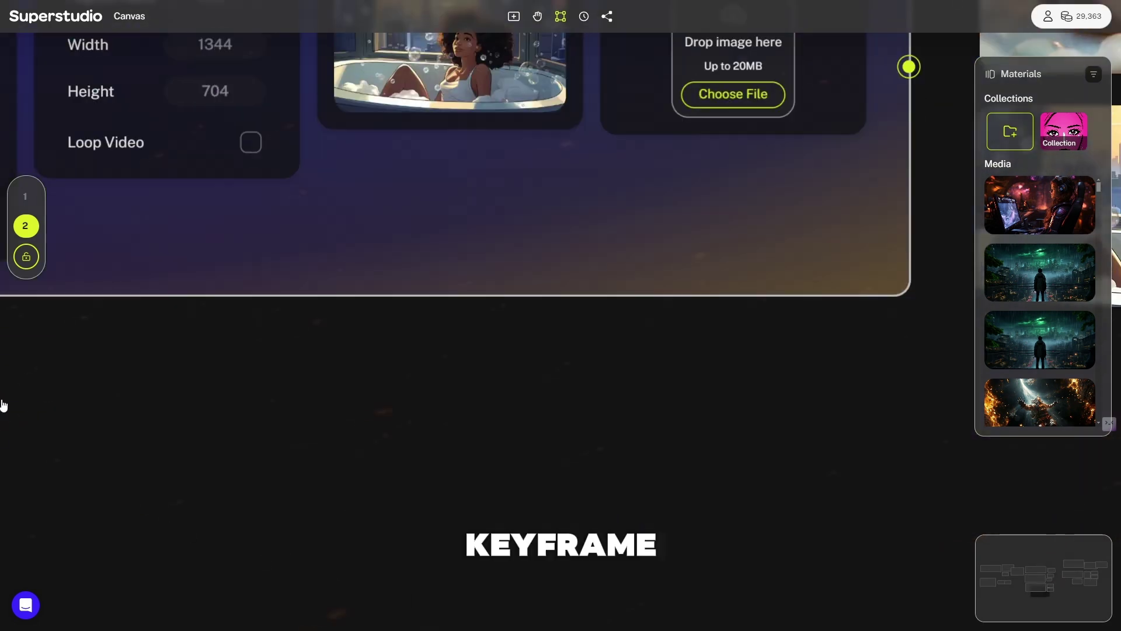
{"action": "left_click_drag", "start_coordinate": [380, 403], "coordinate": [1, 502]}
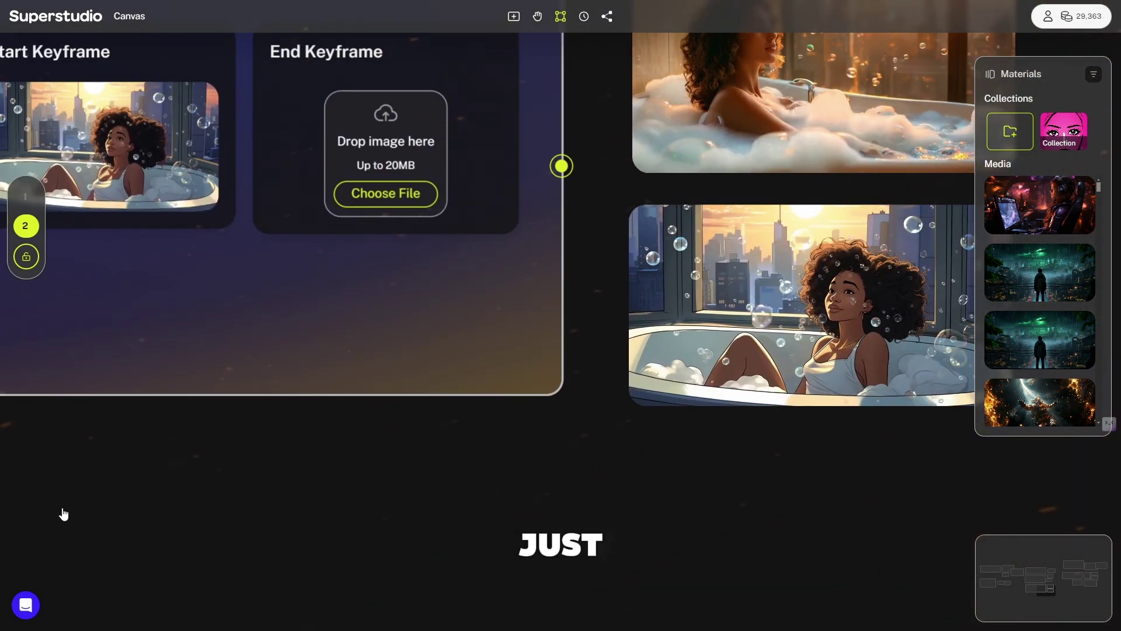
{"action": "left_click_drag", "start_coordinate": [498, 543], "coordinate": [363, 528]}
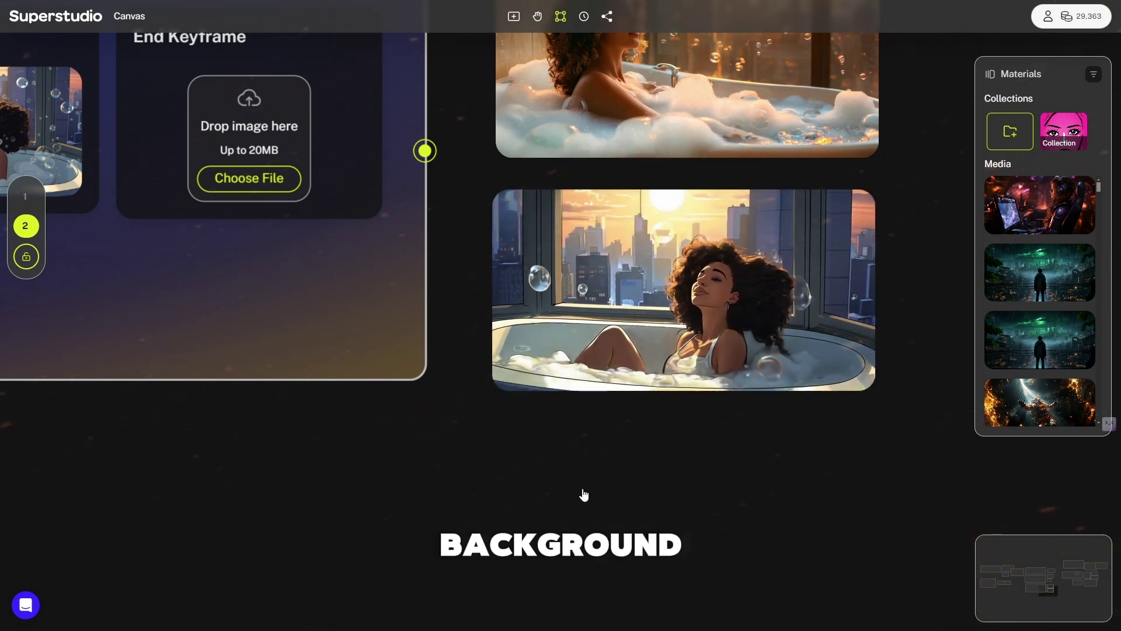
{"action": "scroll", "coordinate": [635, 449], "scroll_direction": "down", "scroll_amount": 3}
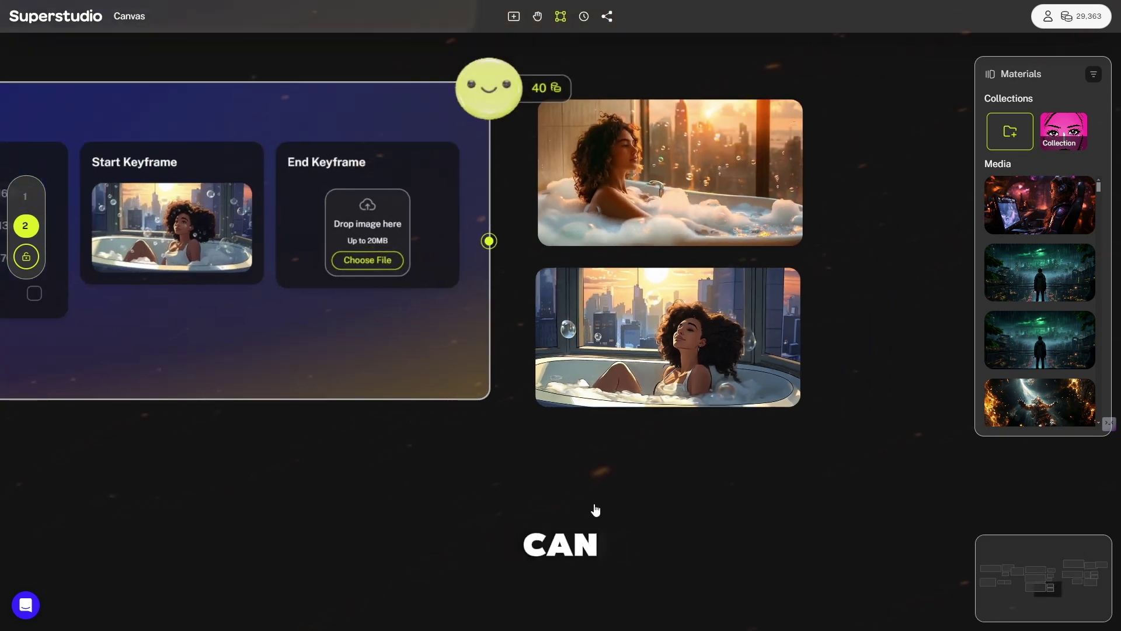
Preview the three UFO videos generated by the Example node, including the cow scene and the house scene
{"action": "scroll", "coordinate": [677, 515], "scroll_direction": "left", "scroll_amount": 5}
{"action": "scroll", "coordinate": [709, 458], "scroll_direction": "up", "scroll_amount": 3}
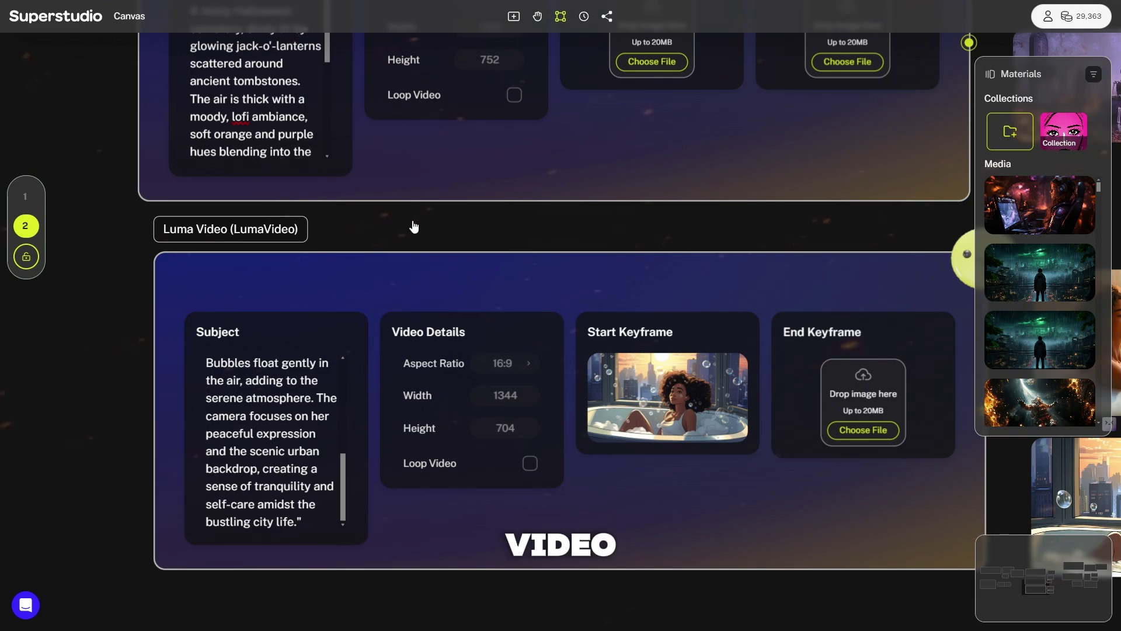
{"action": "scroll", "coordinate": [533, 243], "scroll_direction": "left", "scroll_amount": 3}
{"action": "scroll", "coordinate": [532, 353], "scroll_direction": "up", "scroll_amount": 5}
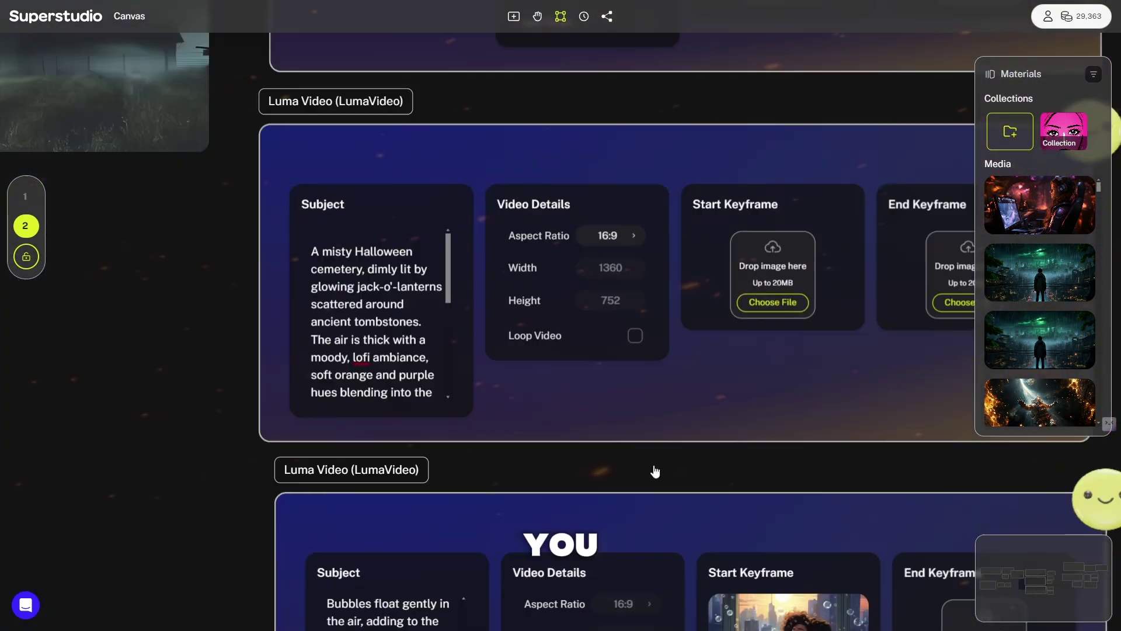
{"action": "left_click_drag", "start_coordinate": [656, 472], "coordinate": [901, 472]}
{"action": "left_click_drag", "start_coordinate": [375, 233], "coordinate": [905, 542]}
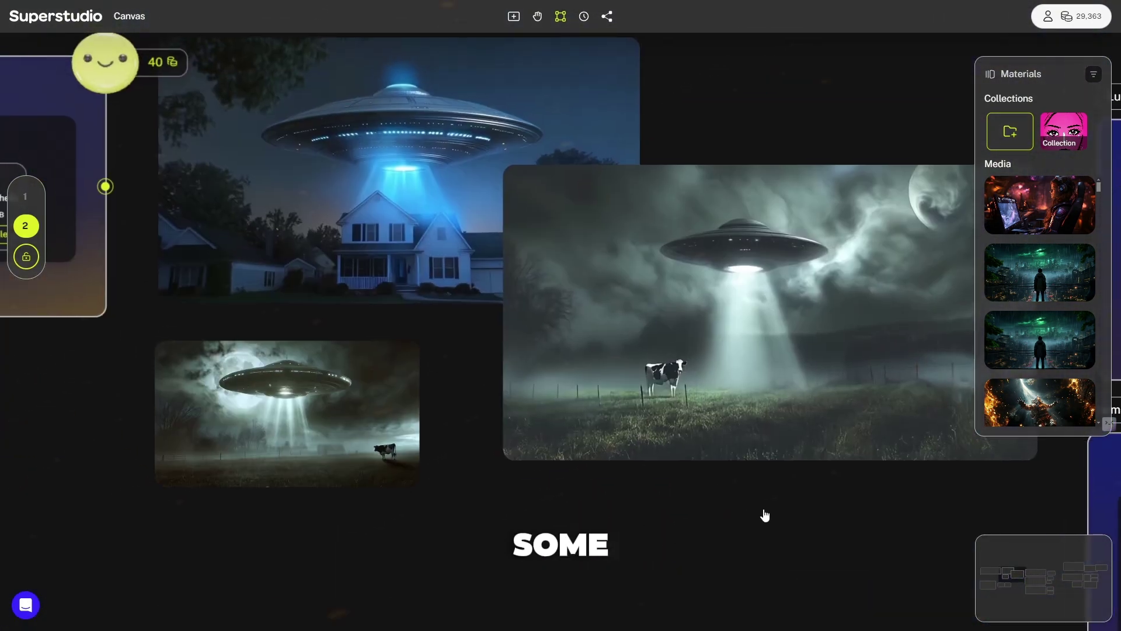
{"action": "left_click_drag", "start_coordinate": [765, 516], "coordinate": [767, 522]}
{"action": "mouse_move", "coordinate": [594, 370]}
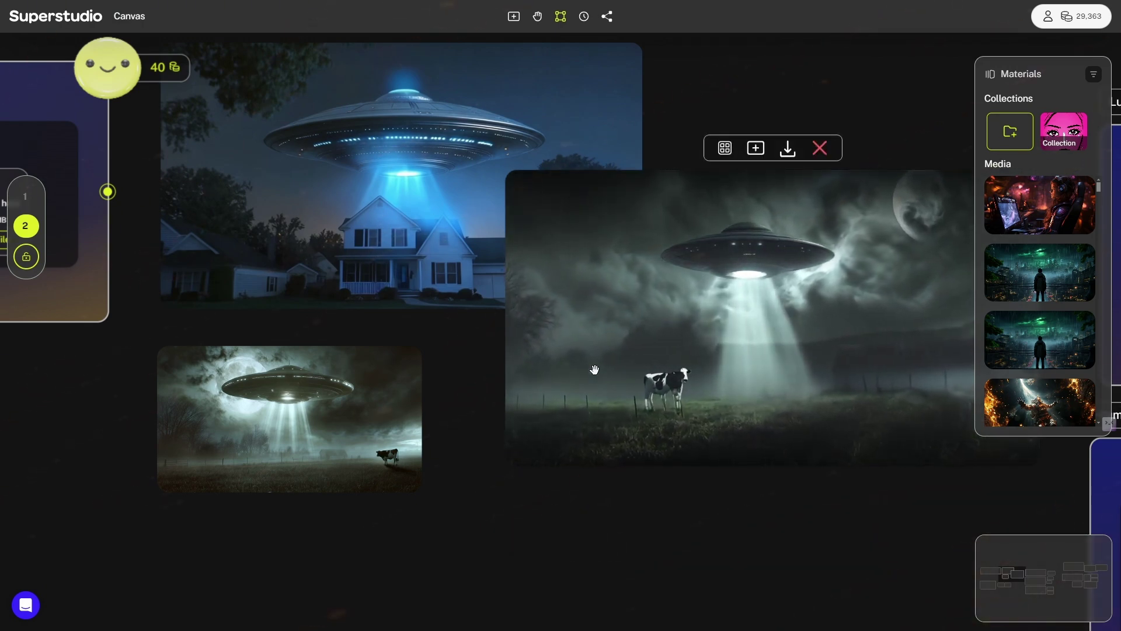
{"action": "mouse_move", "coordinate": [302, 419]}
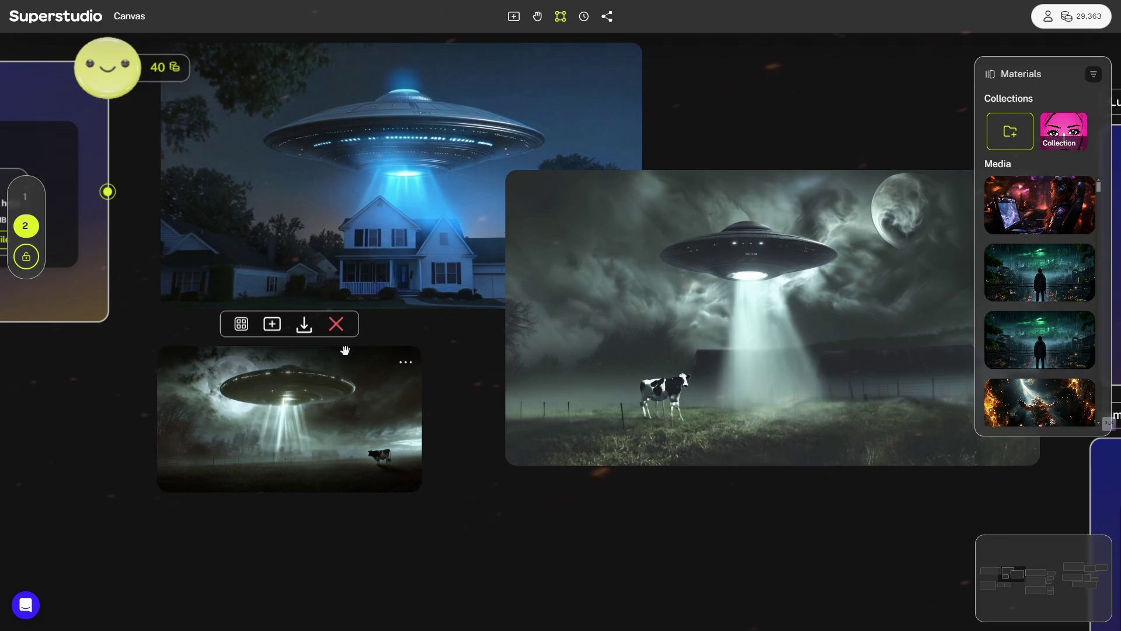
{"action": "mouse_move", "coordinate": [375, 288]}
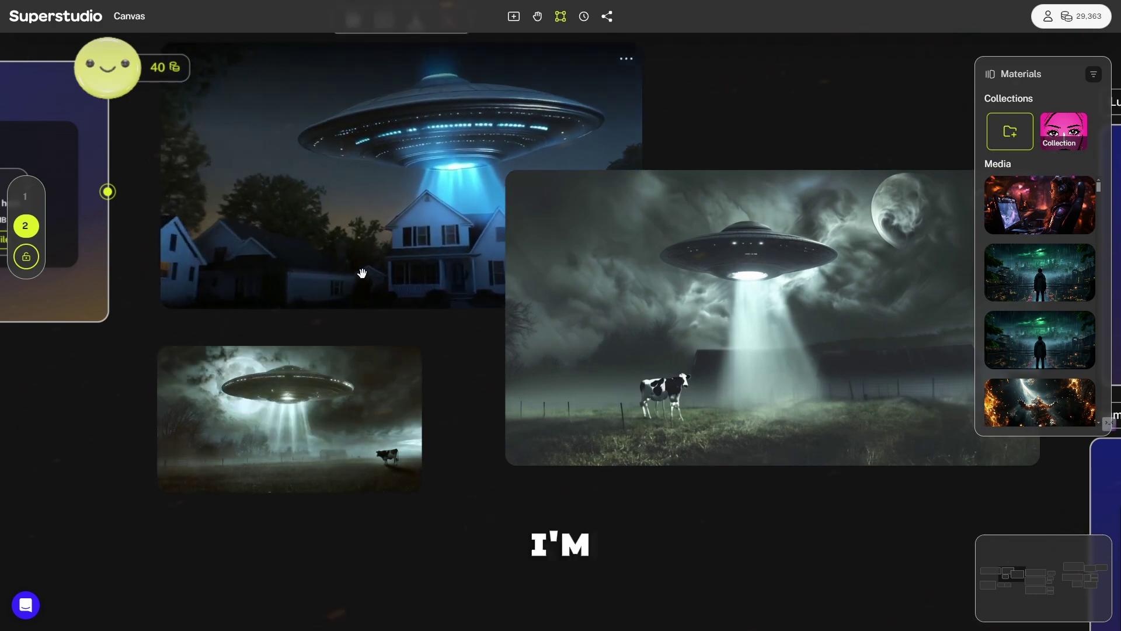
Preview the two piano player videos and examine the Video Lab node that produced them
{"action": "left_click_drag", "start_coordinate": [471, 623], "coordinate": [818, 216]}
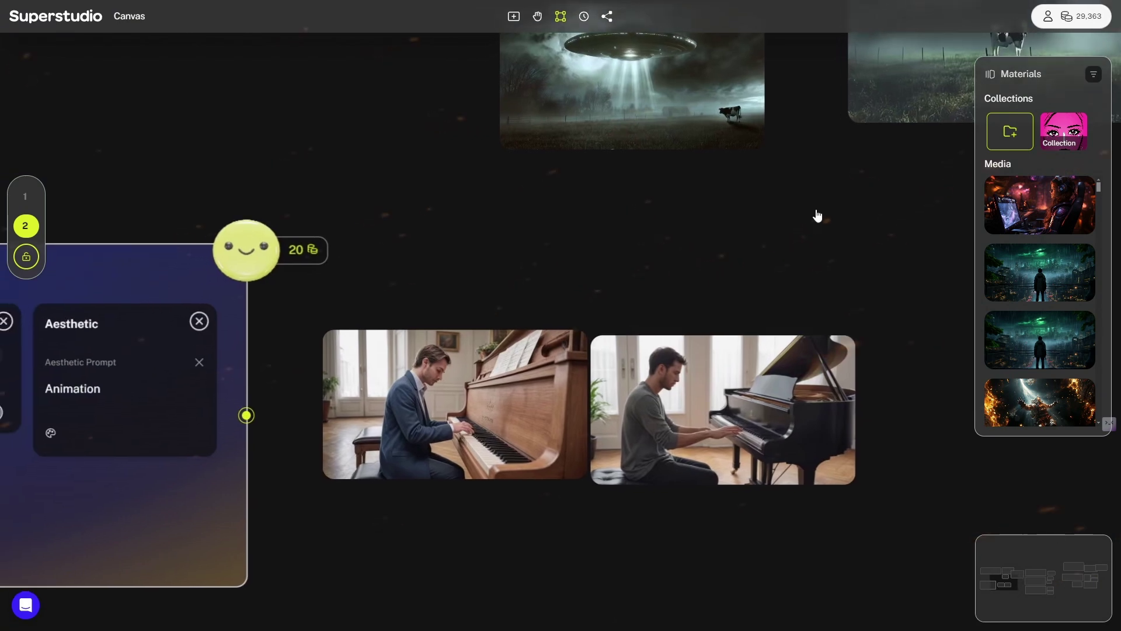
{"action": "left_click_drag", "start_coordinate": [638, 287], "coordinate": [666, 191]}
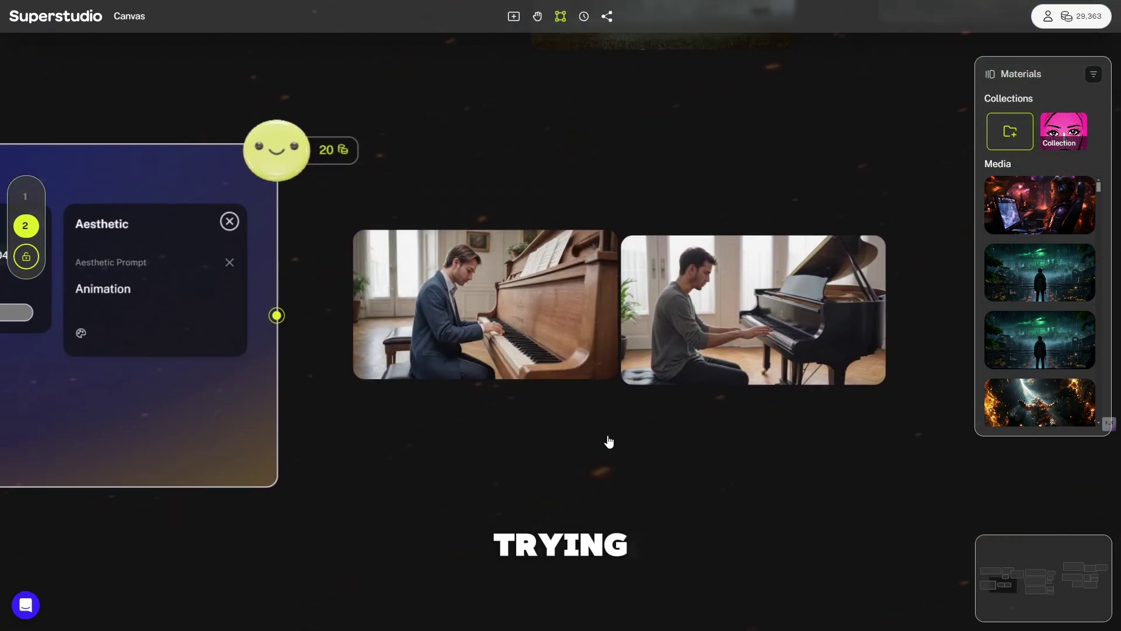
{"action": "scroll", "coordinate": [609, 442], "scroll_direction": "up", "scroll_amount": 2}
{"action": "left_click_drag", "start_coordinate": [579, 470], "coordinate": [459, 573]}
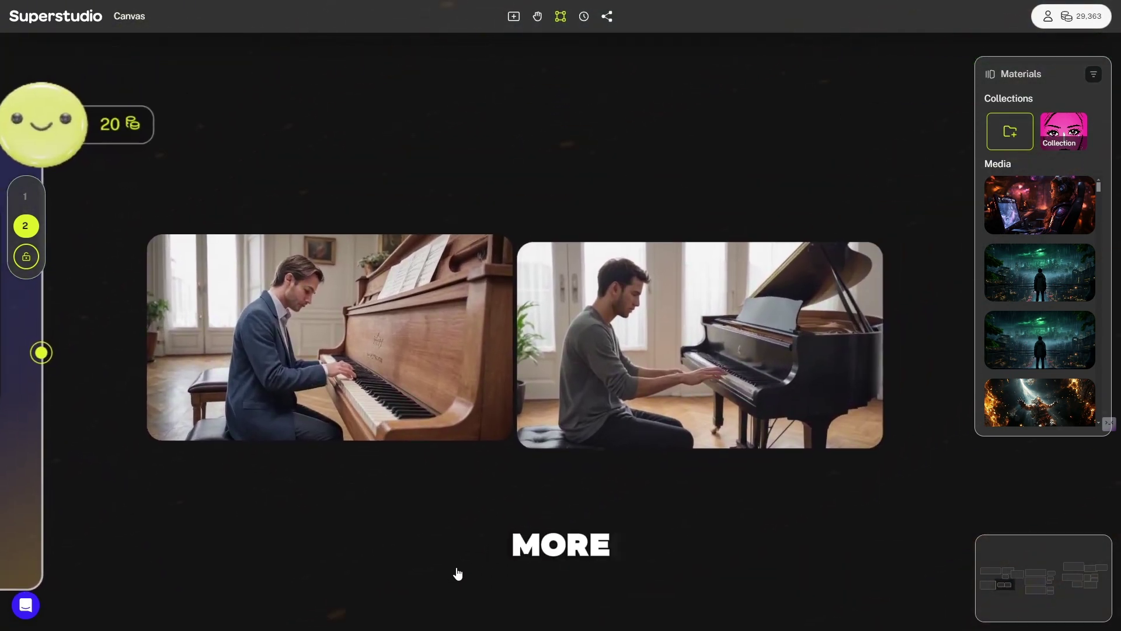
{"action": "mouse_move", "coordinate": [476, 388]}
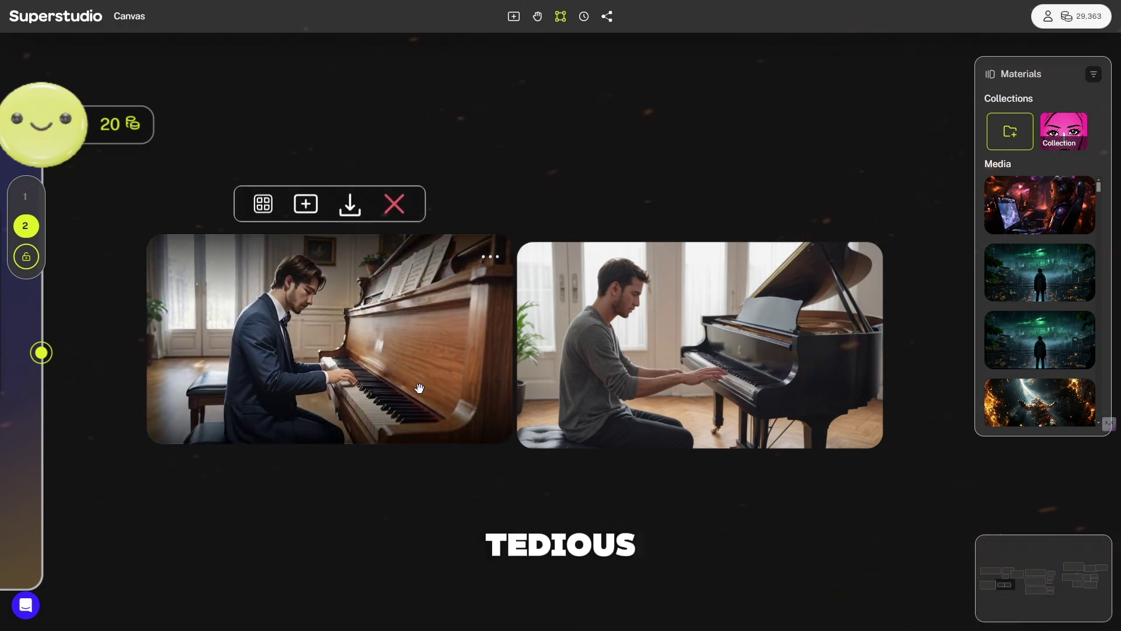
{"action": "mouse_move", "coordinate": [560, 384]}
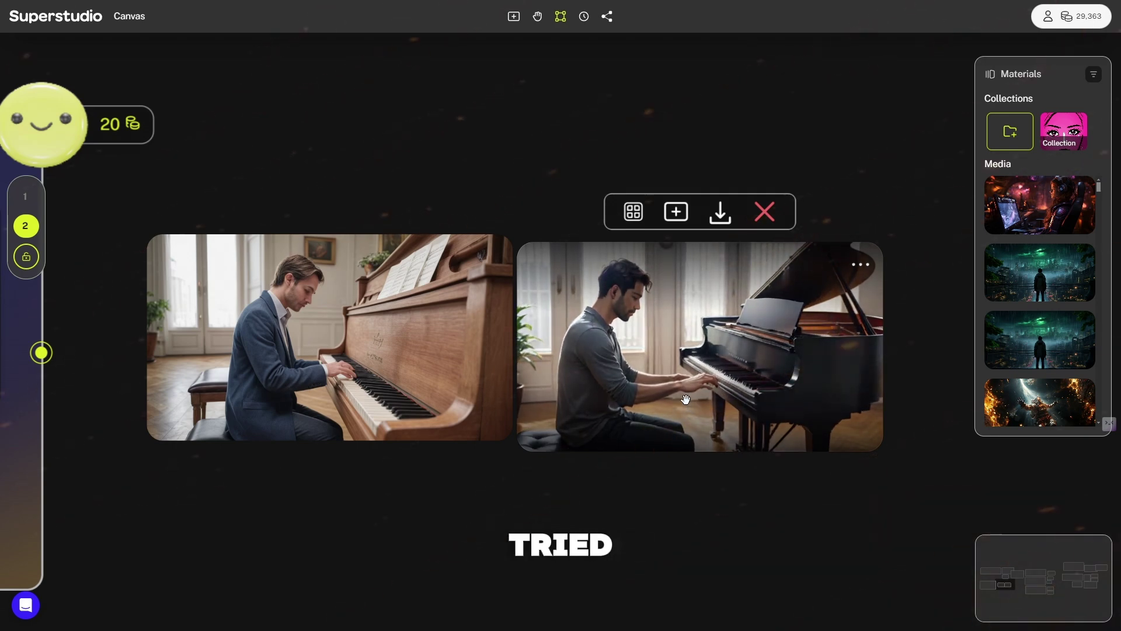
{"action": "mouse_move", "coordinate": [397, 374]}
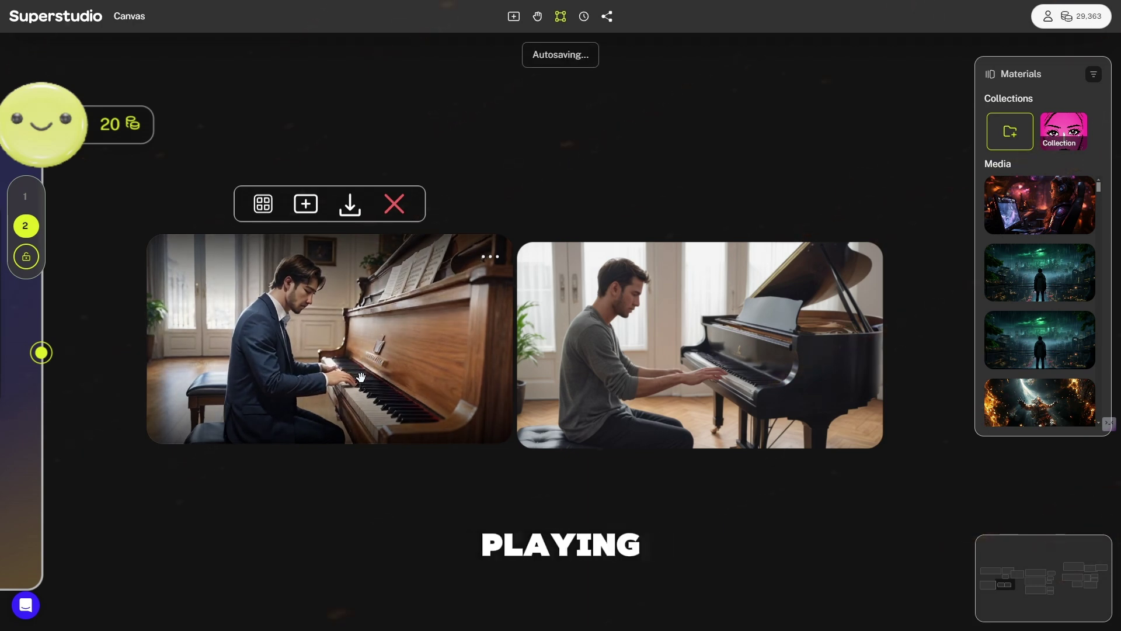
{"action": "scroll", "coordinate": [505, 491], "scroll_direction": "down", "scroll_amount": 1}
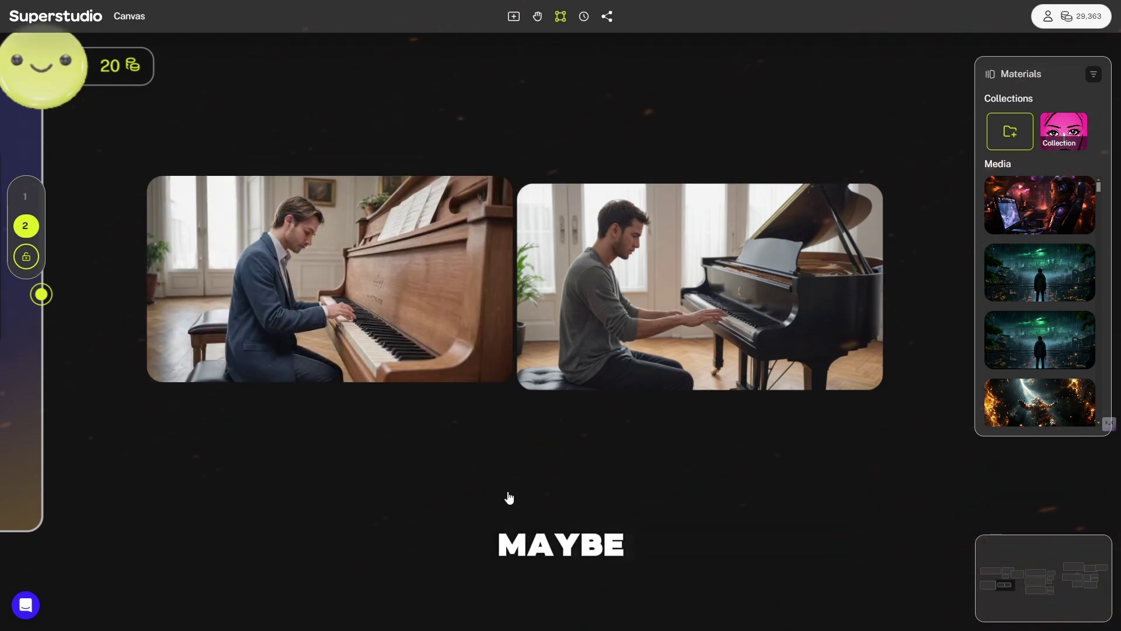
{"action": "scroll", "coordinate": [509, 497], "scroll_direction": "left", "scroll_amount": 10}
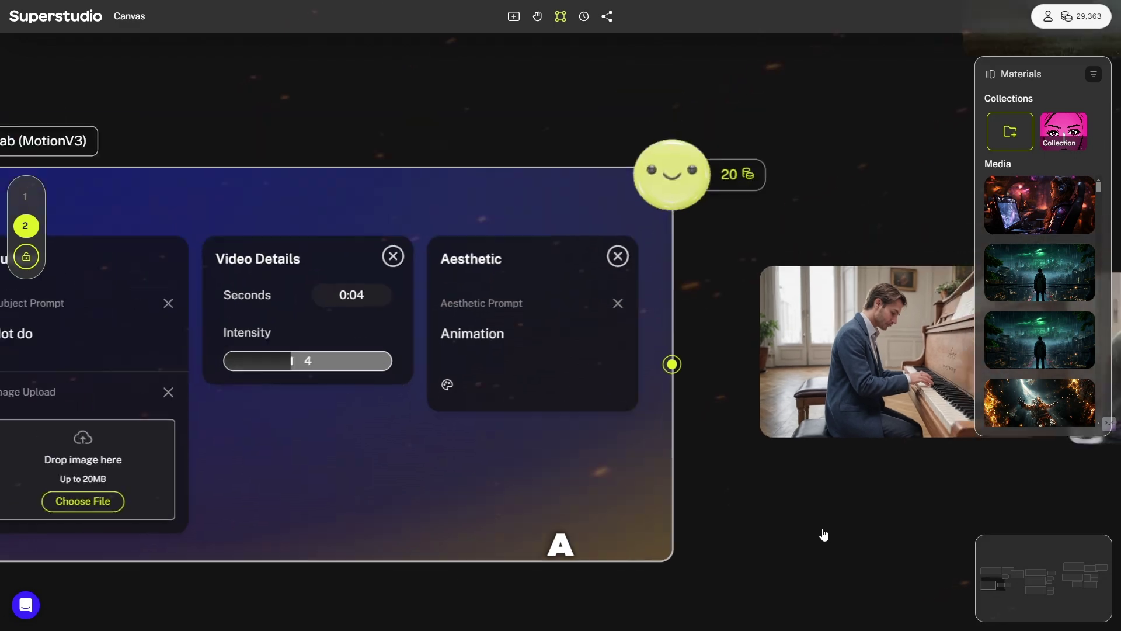
{"action": "left_click_drag", "start_coordinate": [824, 509], "coordinate": [646, 494]}
{"action": "scroll", "coordinate": [647, 496], "scroll_direction": "down", "scroll_amount": 5}
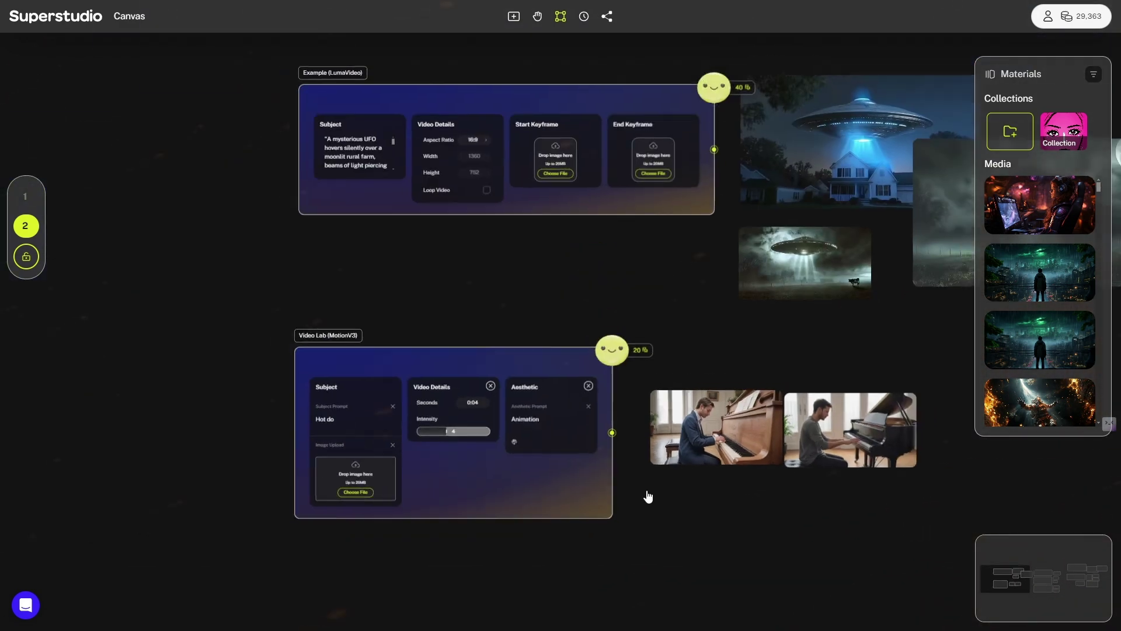
Add a Luma Video flow to the canvas above the Example node
{"action": "left_click", "coordinate": [514, 16]}
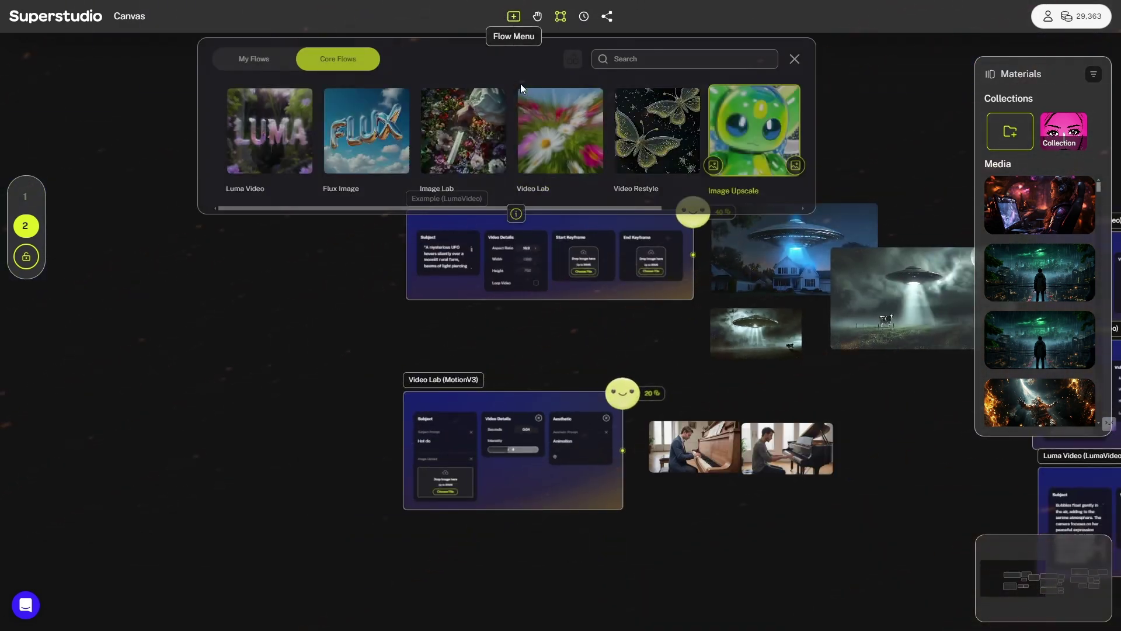
{"action": "left_click_drag", "start_coordinate": [292, 298], "coordinate": [475, 84]}
{"action": "scroll", "coordinate": [420, 134], "scroll_direction": "up", "scroll_amount": 5}
{"action": "left_click_drag", "start_coordinate": [419, 134], "coordinate": [261, 183]}
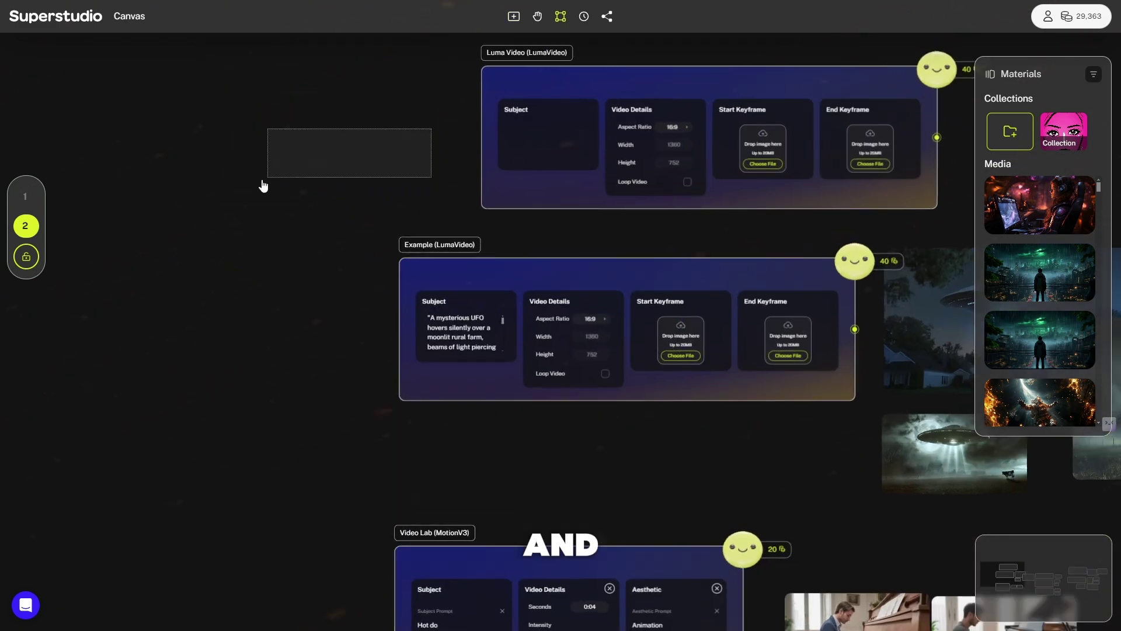
Enter a subject prompt about plucking guitar strings in the new Luma Video node, correct its misspelled first word, and generate the video
{"action": "left_click", "coordinate": [524, 150]}
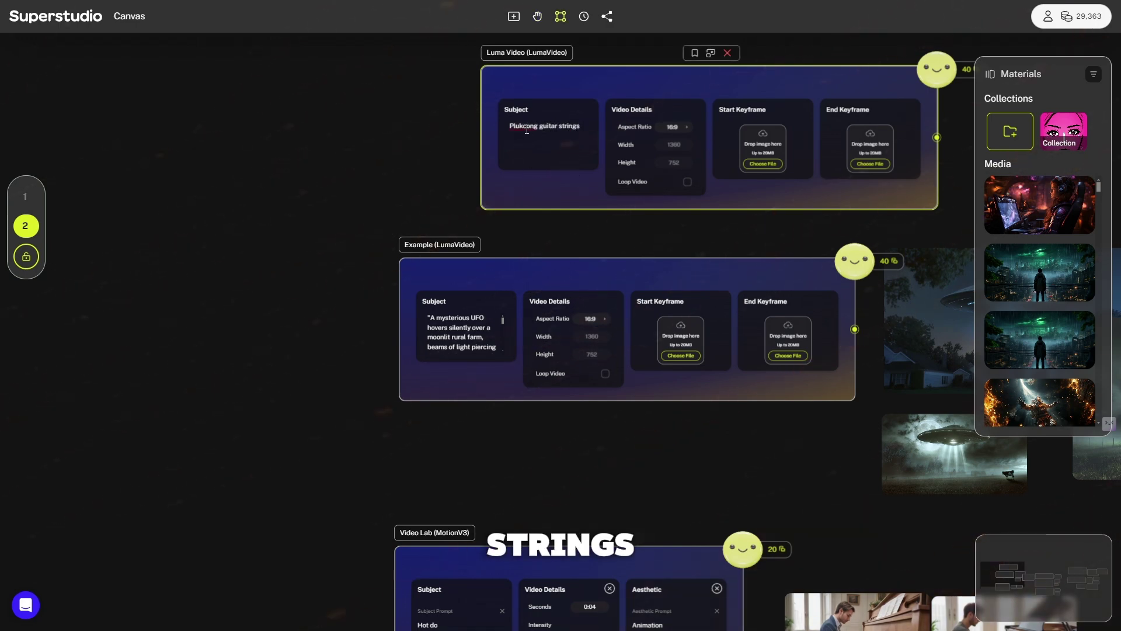
{"action": "right_click", "coordinate": [525, 131]}
{"action": "left_click", "coordinate": [494, 130]}
{"action": "scroll", "coordinate": [497, 135], "scroll_direction": "up", "scroll_amount": 5}
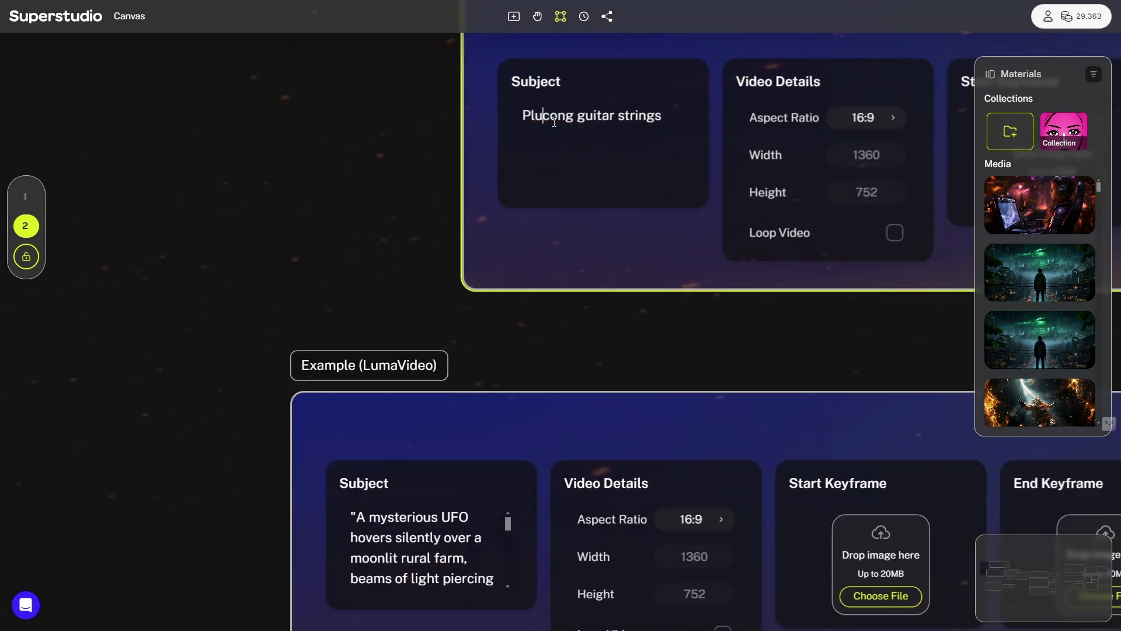
{"action": "scroll", "coordinate": [644, 281], "scroll_direction": "down", "scroll_amount": 2}
{"action": "left_click_drag", "start_coordinate": [594, 284], "coordinate": [645, 296]}
{"action": "scroll", "coordinate": [652, 229], "scroll_direction": "right", "scroll_amount": 1}
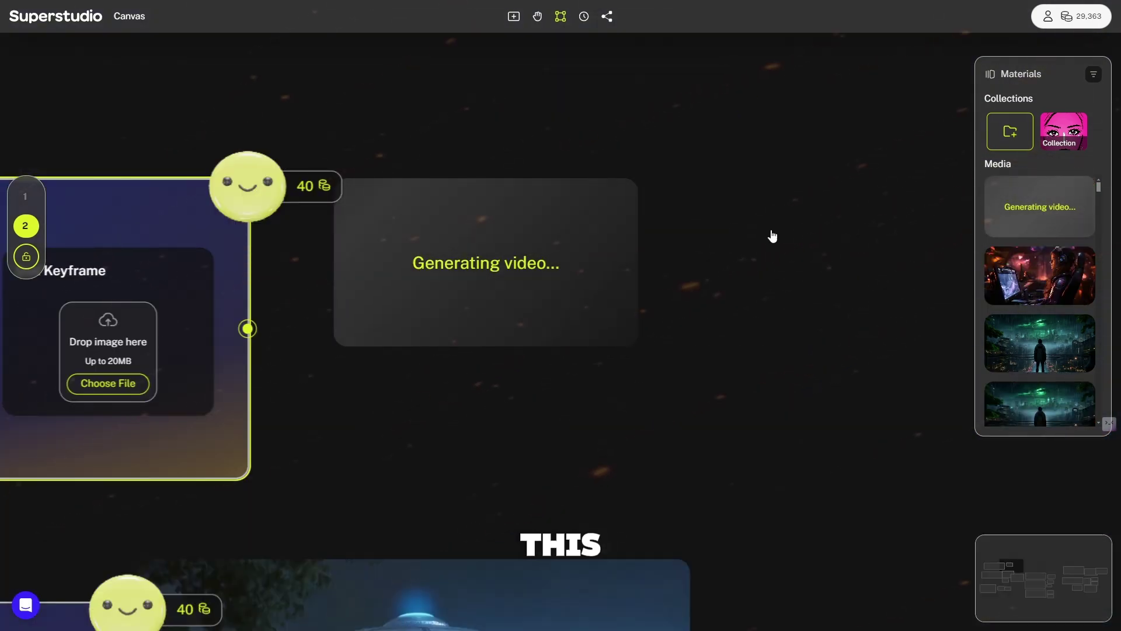
Enlarge the generated guitar video to inspect it closely, and shrink it to slightly below its original size
{"action": "mouse_move", "coordinate": [634, 248]}
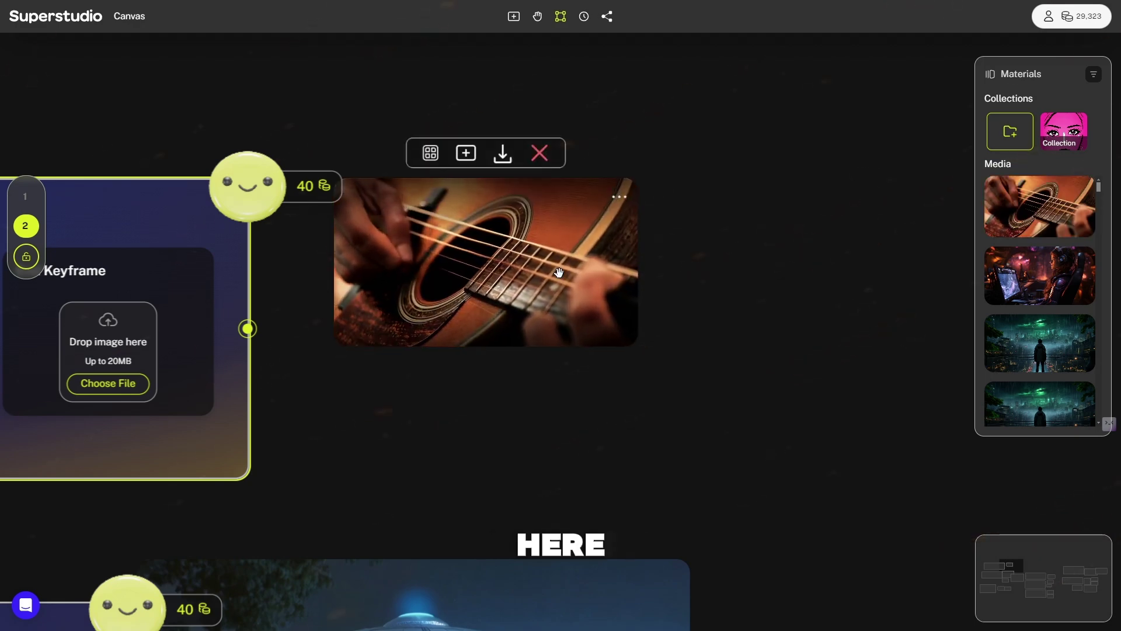
{"action": "left_click_drag", "start_coordinate": [482, 351], "coordinate": [473, 464]}
{"action": "mouse_move", "coordinate": [601, 396]}
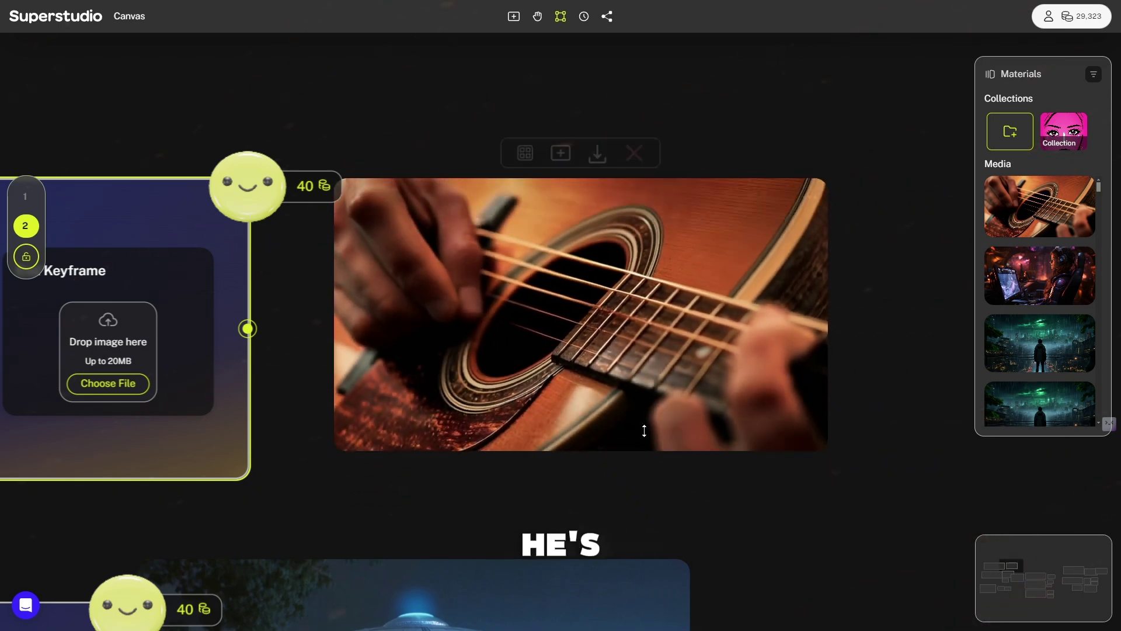
{"action": "left_click_drag", "start_coordinate": [644, 330], "coordinate": [560, 328]}
{"action": "left_click", "coordinate": [732, 311]}
{"action": "scroll", "coordinate": [734, 310], "scroll_direction": "down", "scroll_amount": 3}
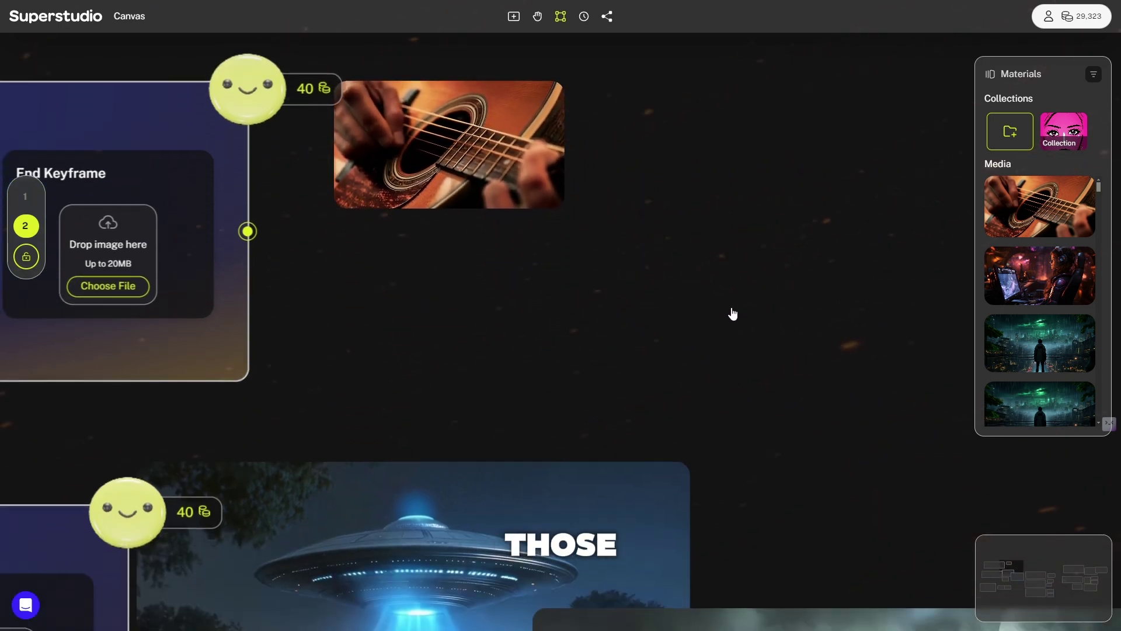
{"action": "scroll", "coordinate": [736, 308], "scroll_direction": "down", "scroll_amount": 3}
{"action": "scroll", "coordinate": [735, 309], "scroll_direction": "down", "scroll_amount": 5}
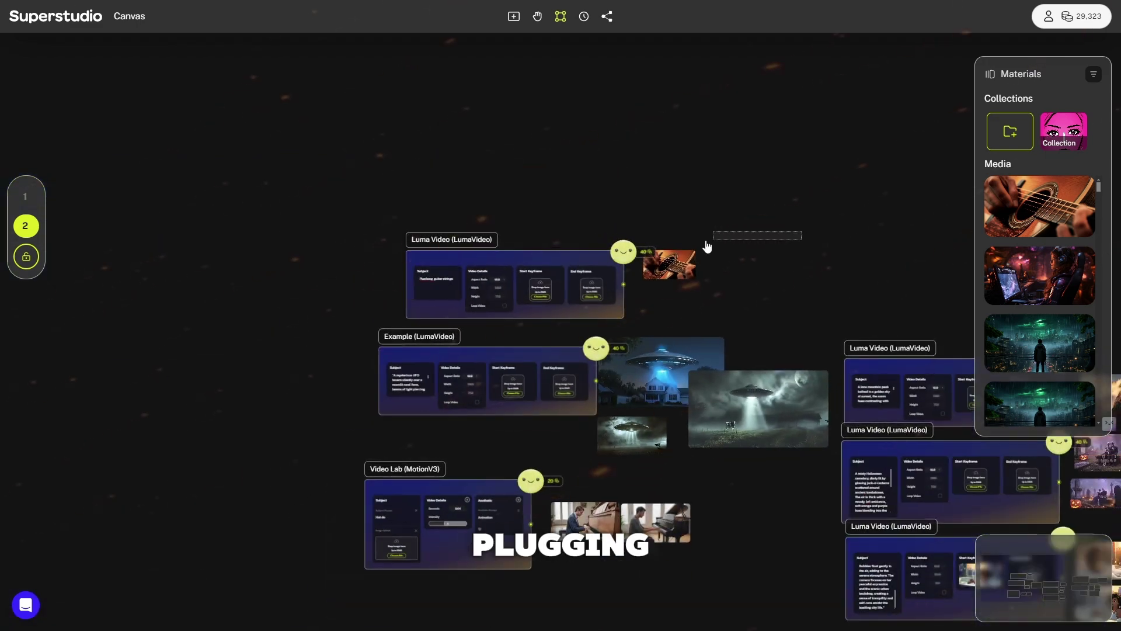